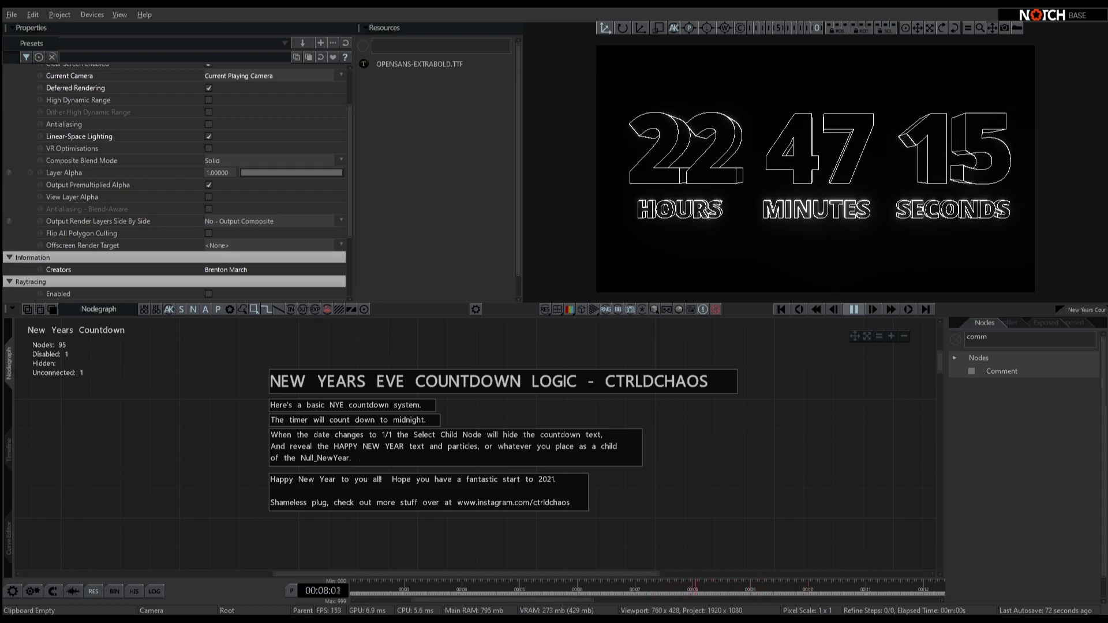
Step: Survey the node graph from the intro comments through the day and month logic to the Count Down To Midnight and AFTER MIDNIGHT NEW YEAR groups
middle_drag(841, 512, 763, 422)
middle_drag(786, 545, 810, 373)
middle_drag(785, 482, 797, 393)
middle_drag(710, 443, 718, 467)
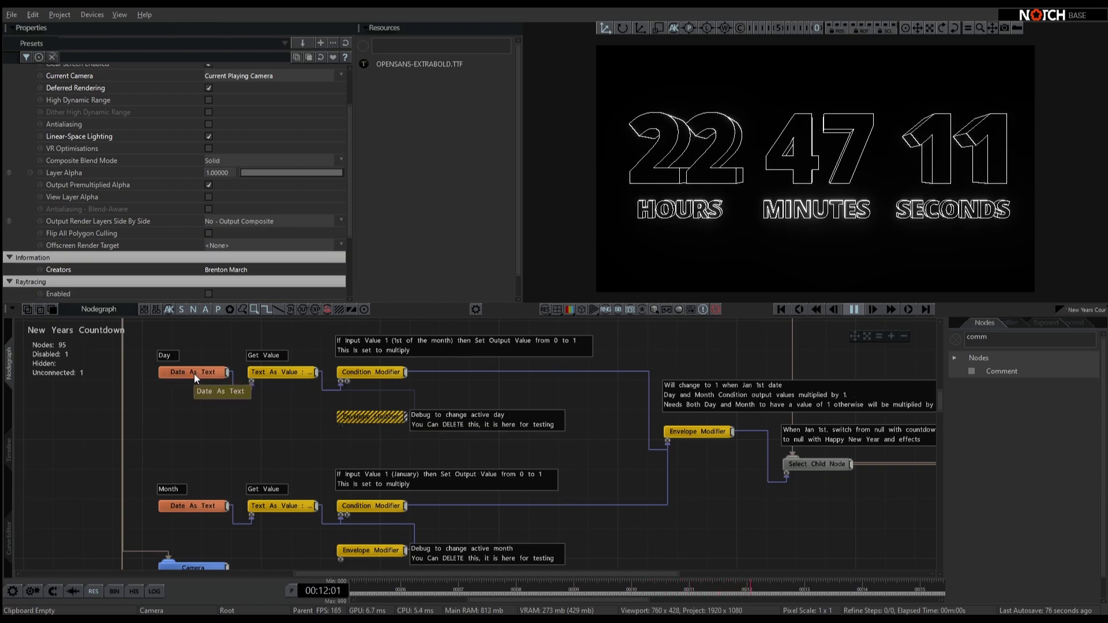
middle_drag(210, 431, 211, 418)
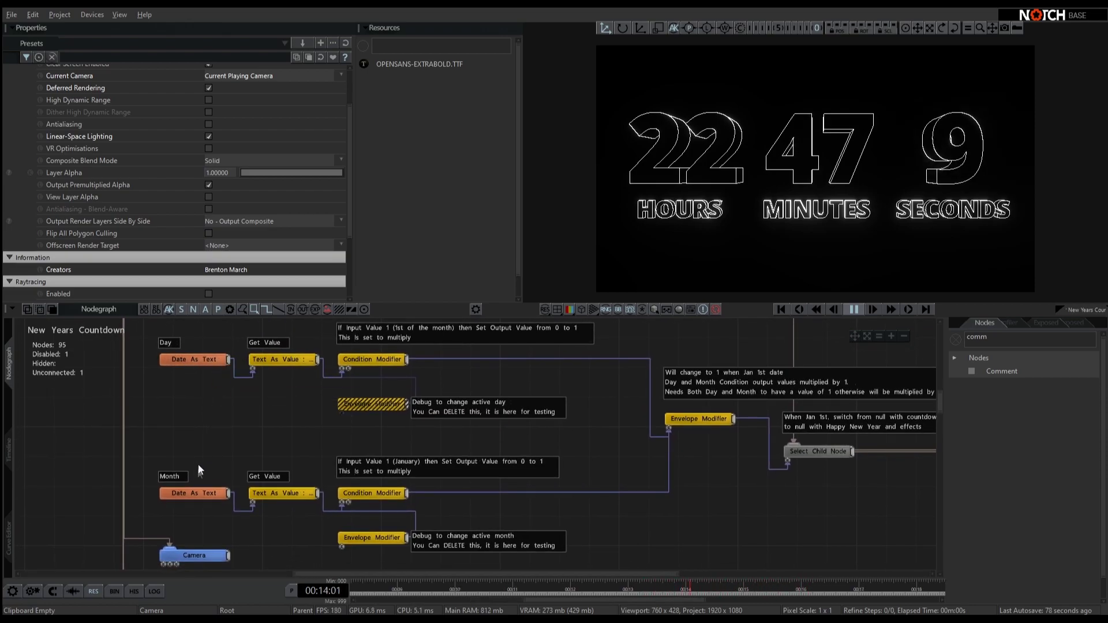
middle_drag(566, 446, 496, 482)
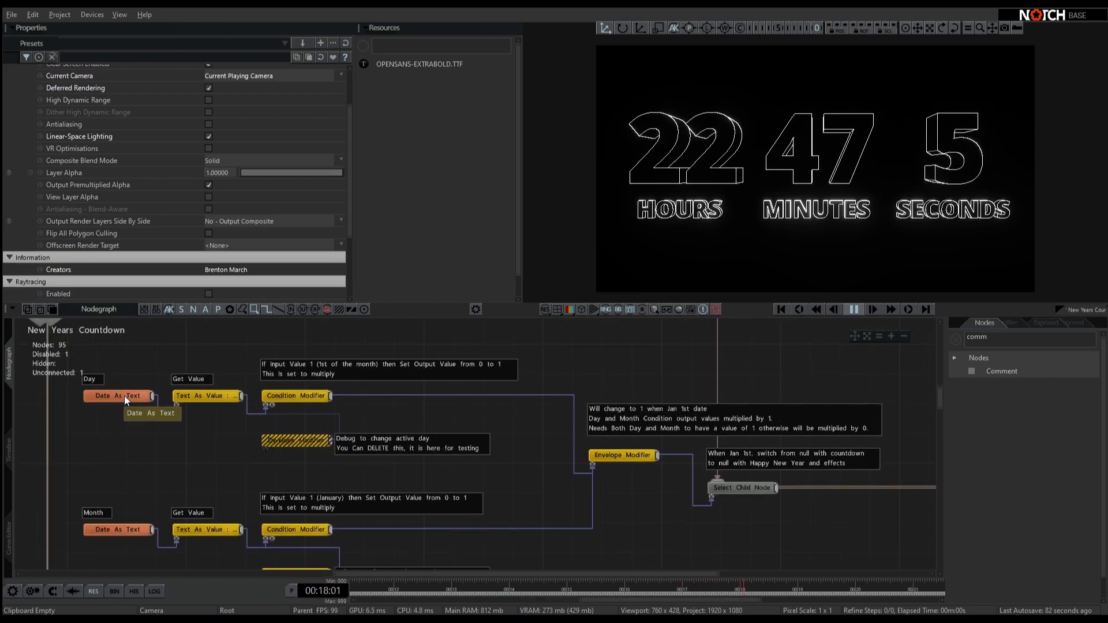
mouse_move(473, 542)
middle_down()
mouse_move(447, 481)
mouse_move(270, 449)
middle_up()
middle_drag(512, 494, 394, 518)
middle_drag(531, 441, 188, 517)
scroll(286, 490, down, 2)
scroll(357, 506, down, 1)
middle_drag(375, 514, 372, 479)
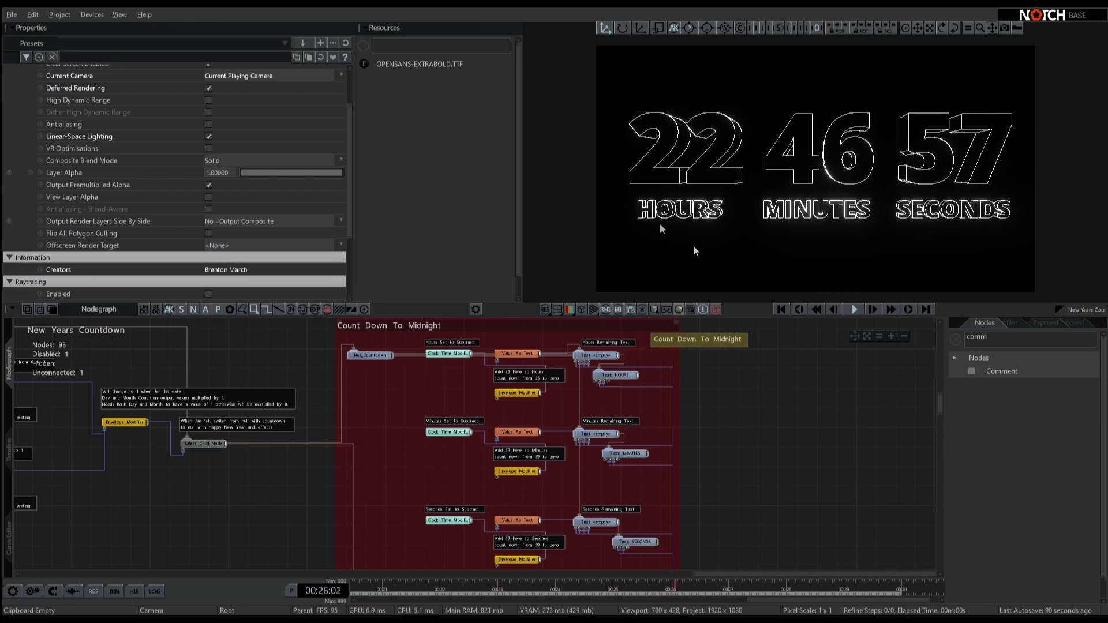
middle_drag(478, 526, 536, 324)
middle_drag(528, 488, 555, 325)
middle_drag(566, 440, 563, 476)
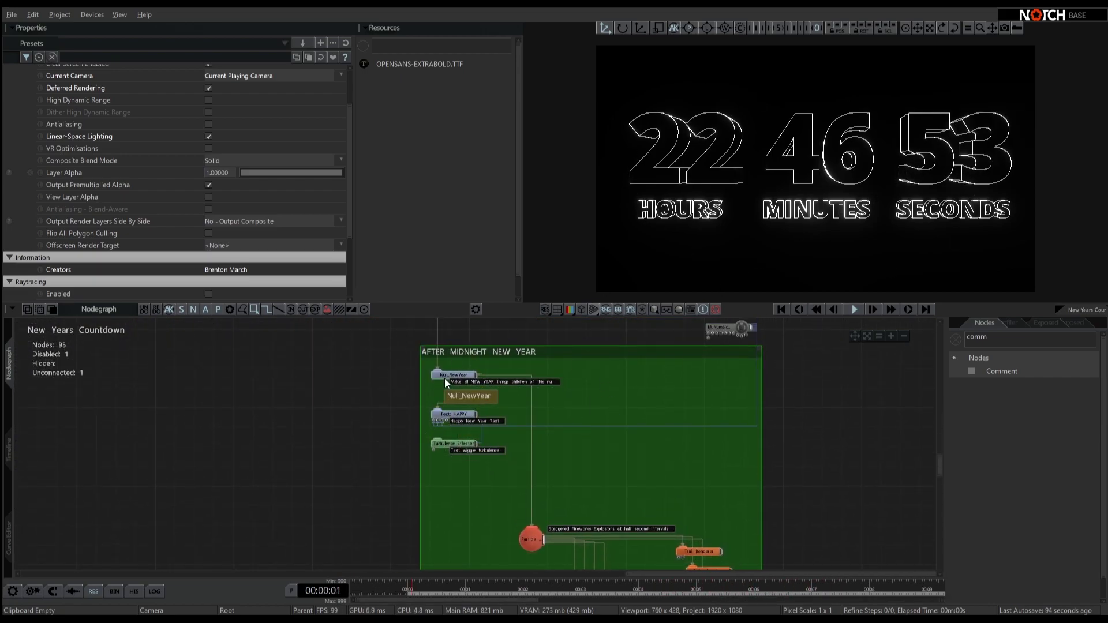
Step: Enable the Envelope Modifier that debugs the active day, next to the first-of-the-month condition
middle_drag(360, 363, 452, 521)
middle_drag(409, 376, 480, 560)
middle_drag(419, 475, 597, 501)
click(440, 424)
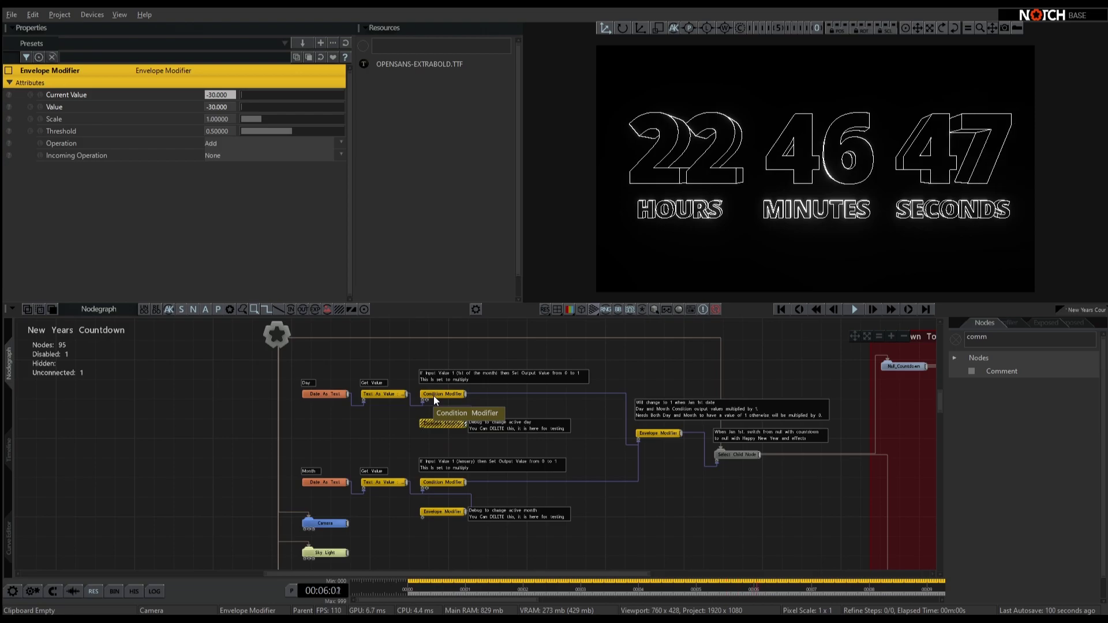
key(e)
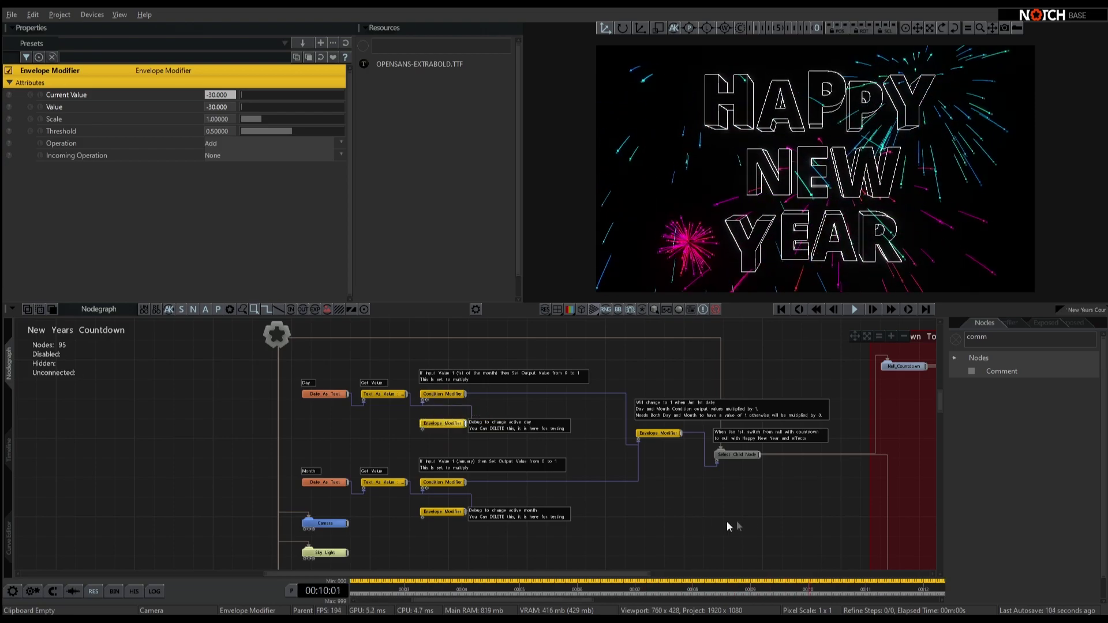
Step: Inspect the properties of the hours row's Clock Time Modifier, Envelope Modifier and Value As Text nodes in the Count Down To Midnight group
middle_drag(876, 543, 589, 427)
middle_drag(762, 537, 622, 330)
middle_drag(322, 424, 433, 482)
scroll(464, 398, up, 1)
middle_drag(512, 385, 475, 422)
click(456, 379)
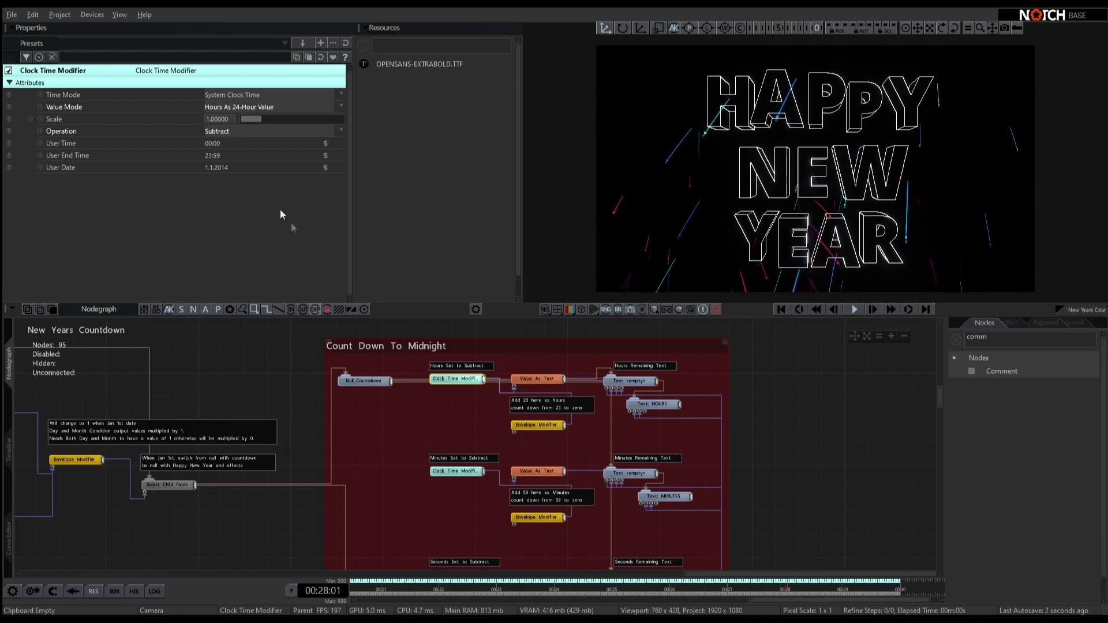
click(536, 424)
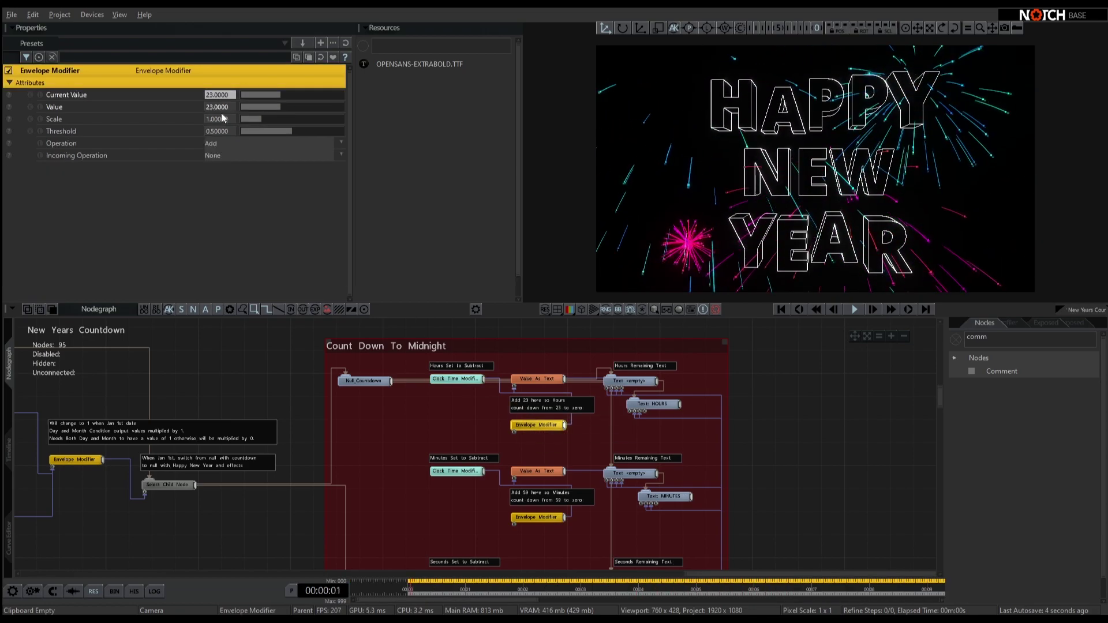
click(529, 380)
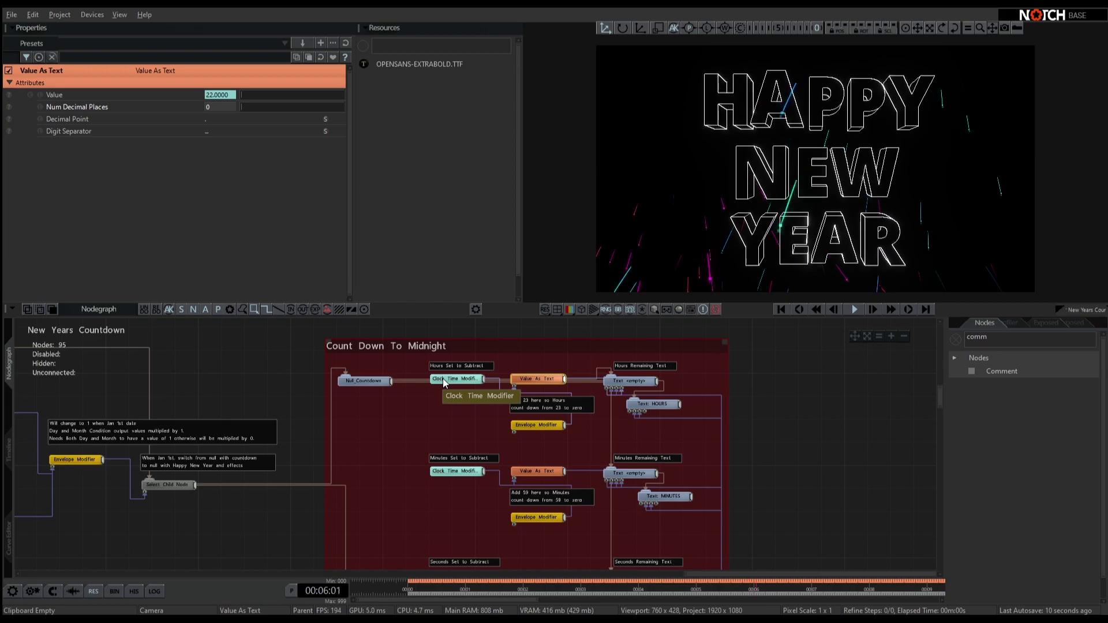
click(539, 427)
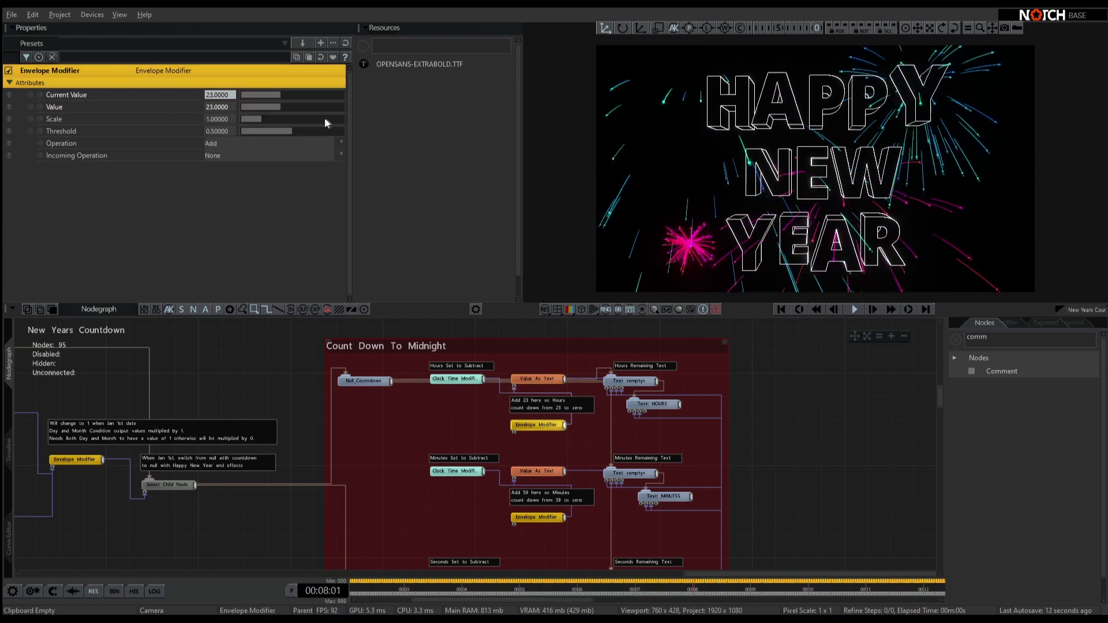
Step: Disable the Envelope Modifier that debugs the active day
middle_drag(92, 453, 633, 457)
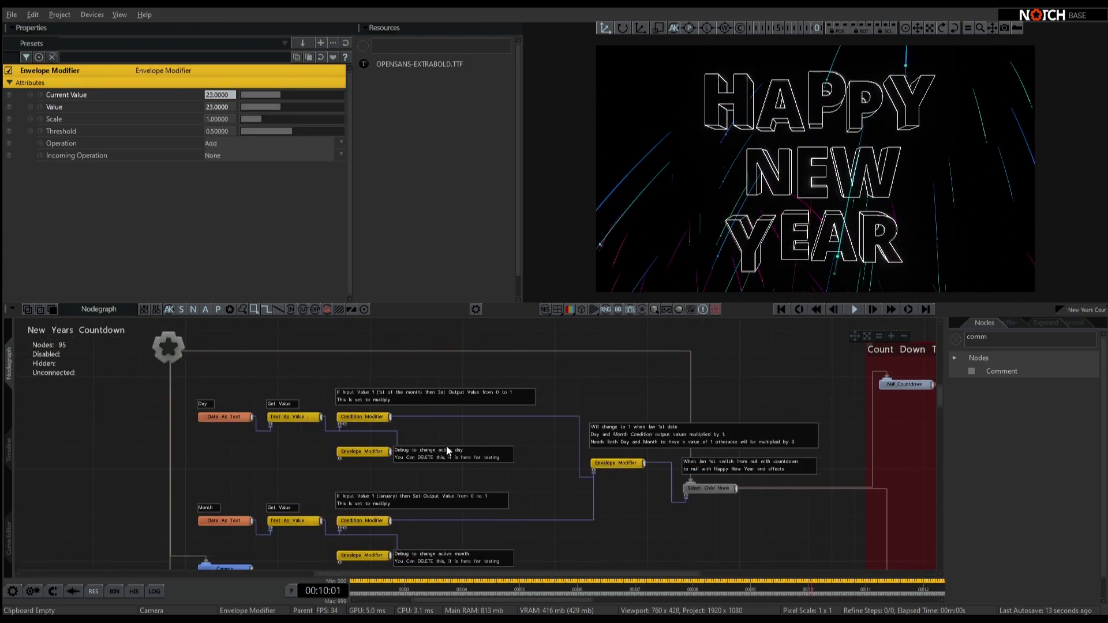
double_click(357, 453)
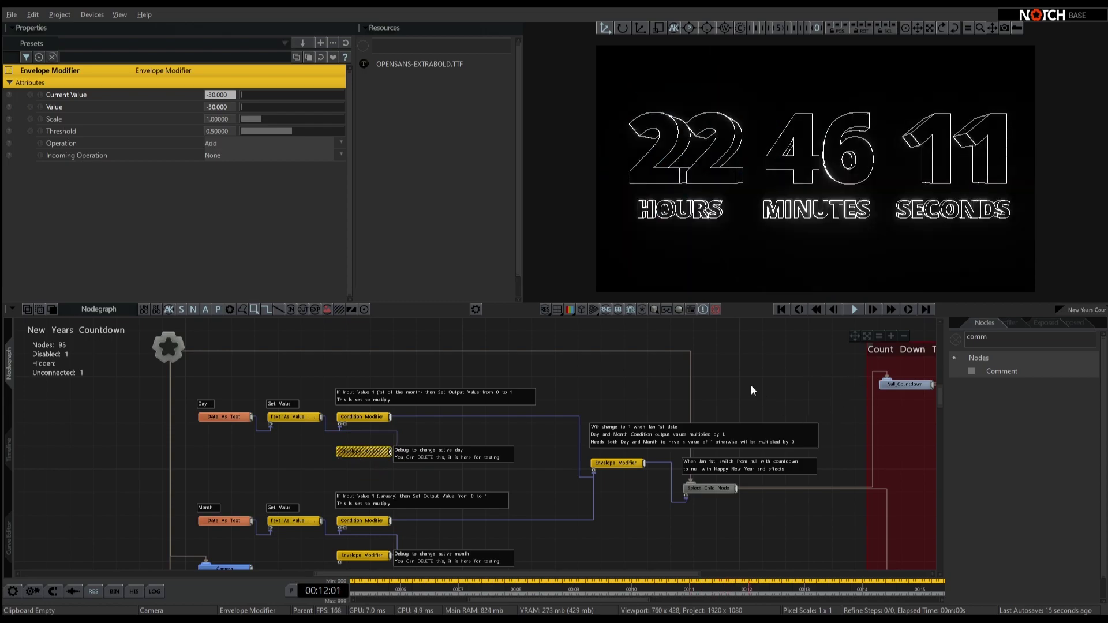
Step: Review the countdown group and the date logic, and inspect the Select Child Node's Child Node Index
scroll(750, 385, right, 2)
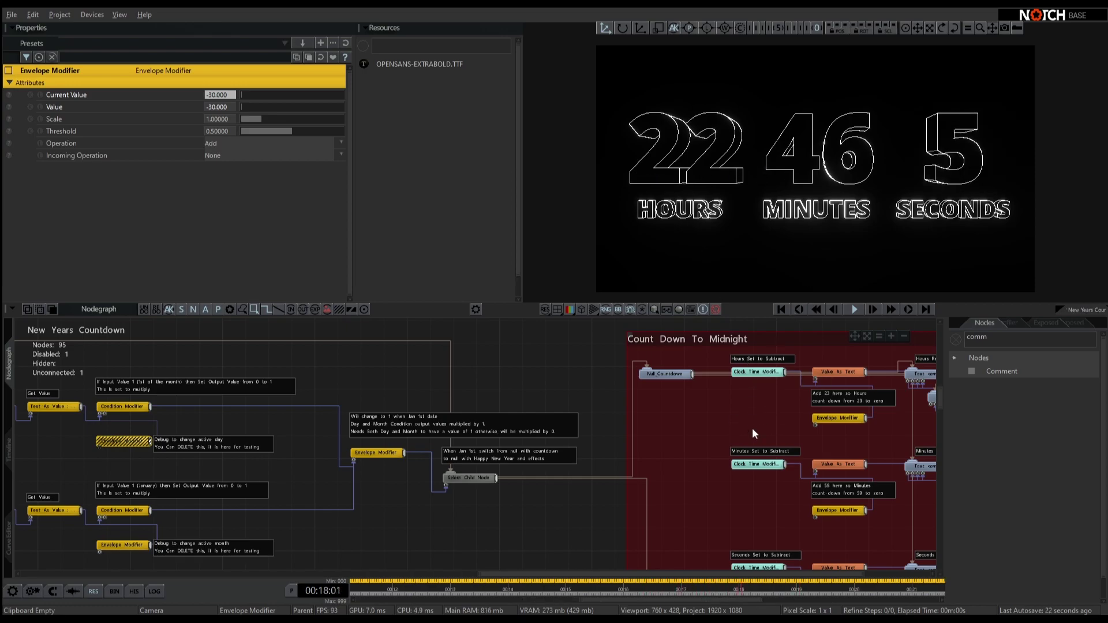
middle_drag(752, 428, 445, 410)
middle_drag(403, 540, 445, 435)
middle_drag(439, 376, 790, 489)
middle_drag(527, 485, 656, 472)
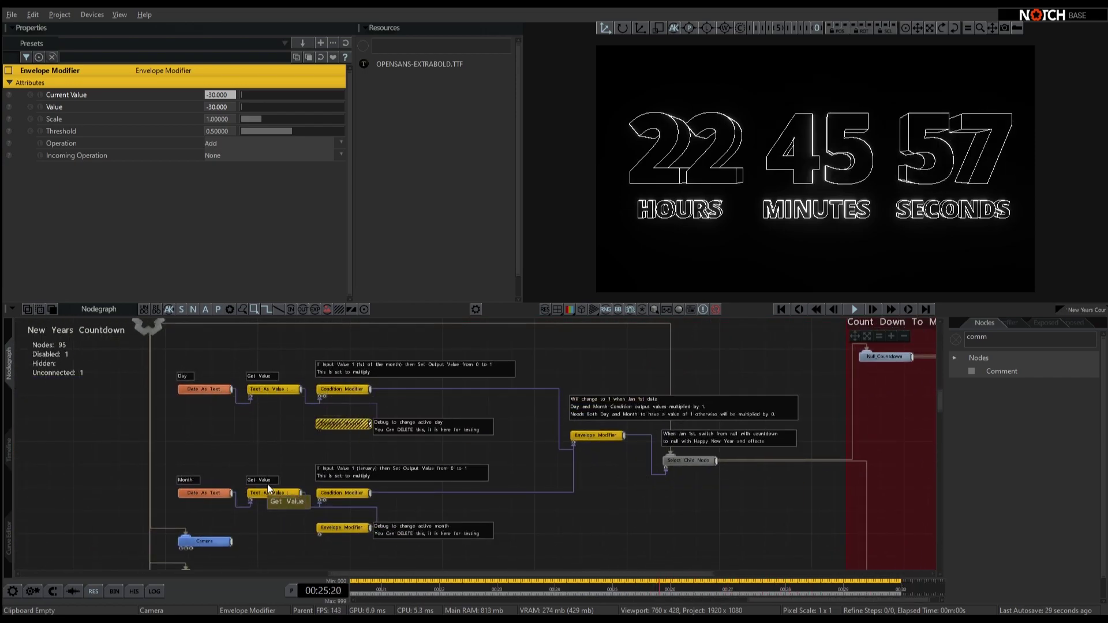
middle_drag(673, 512, 521, 475)
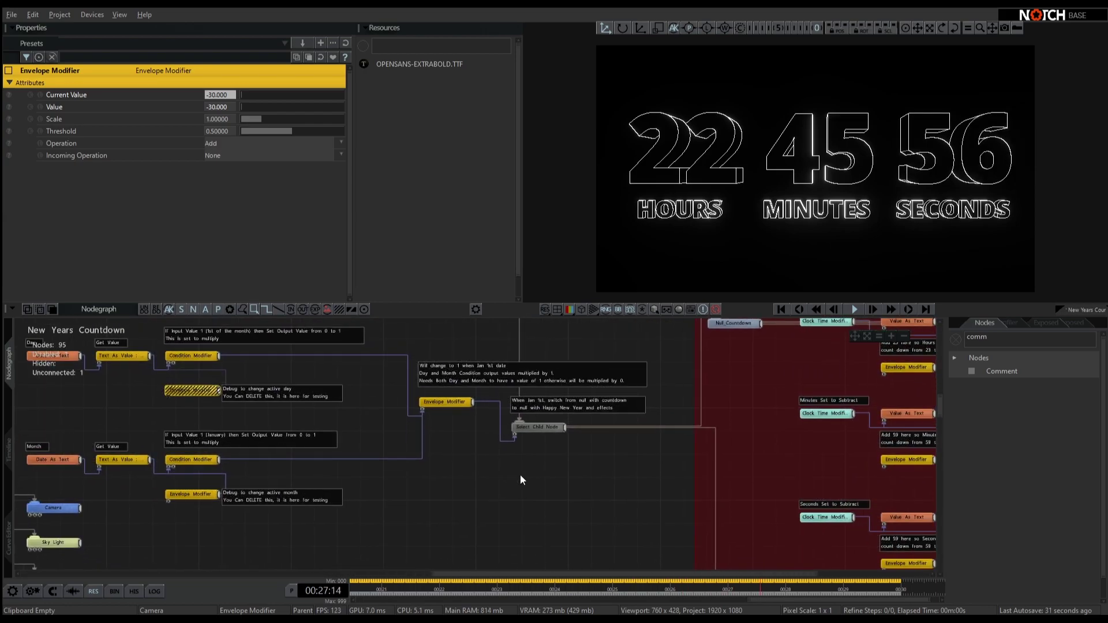
click(535, 428)
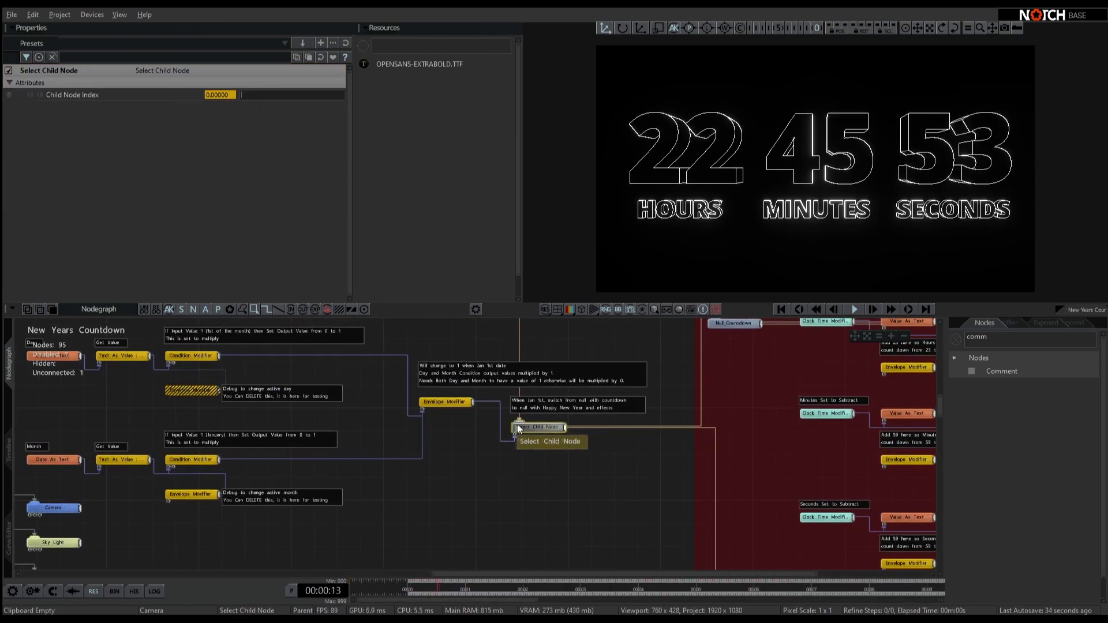
middle_drag(517, 428, 657, 459)
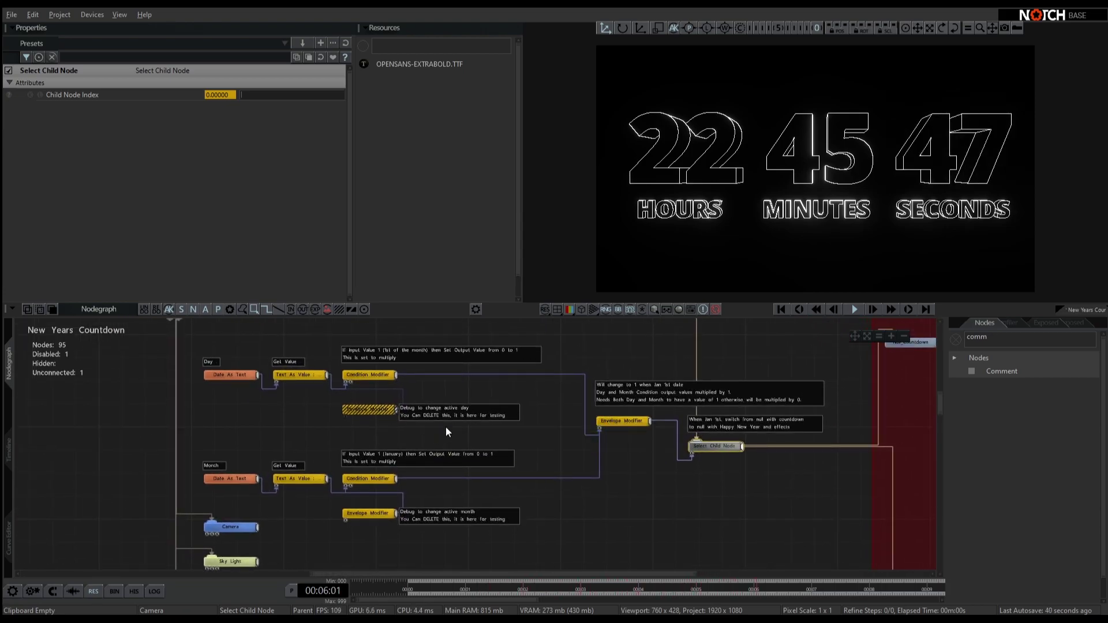
Step: Inspect the day and month Date As Text nodes, the day's Text As Value node and its Condition Modifier
click(242, 376)
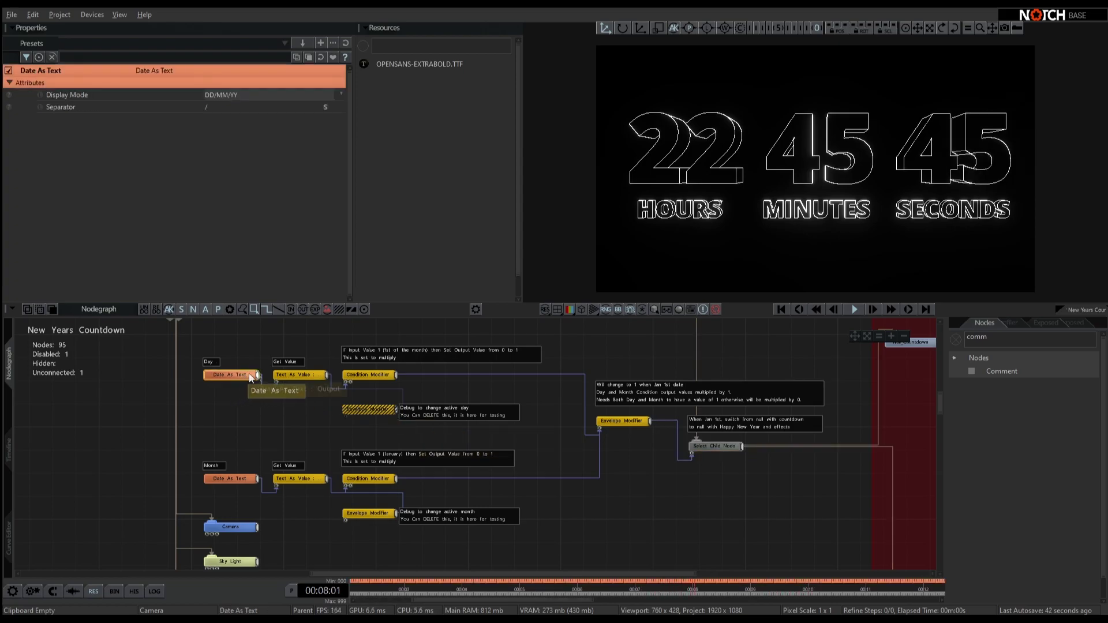
mouse_move(296, 372)
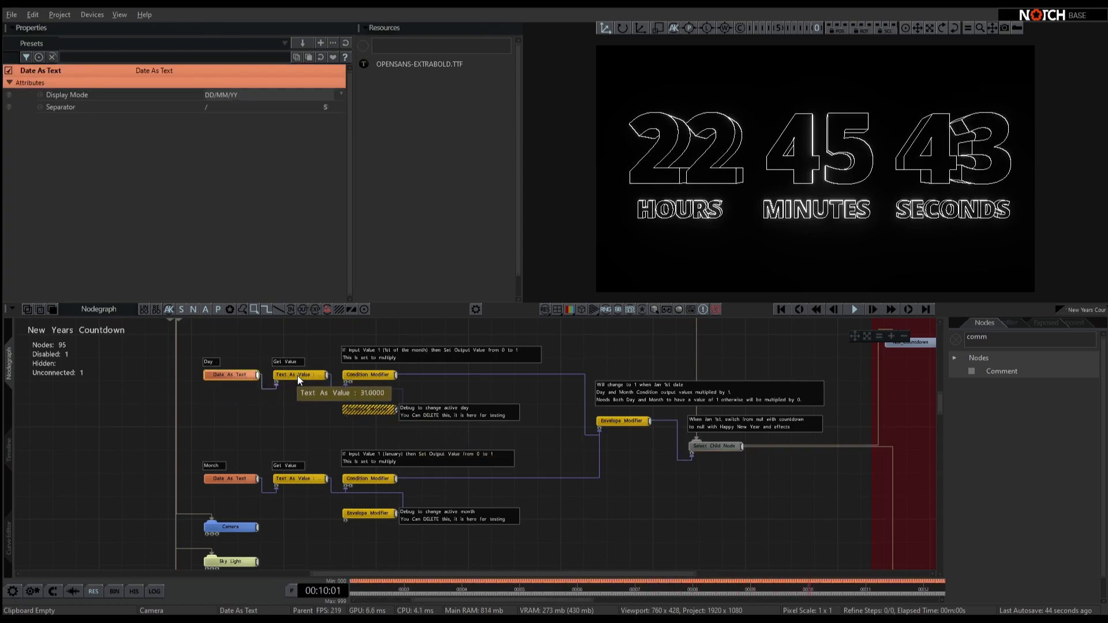
click(297, 376)
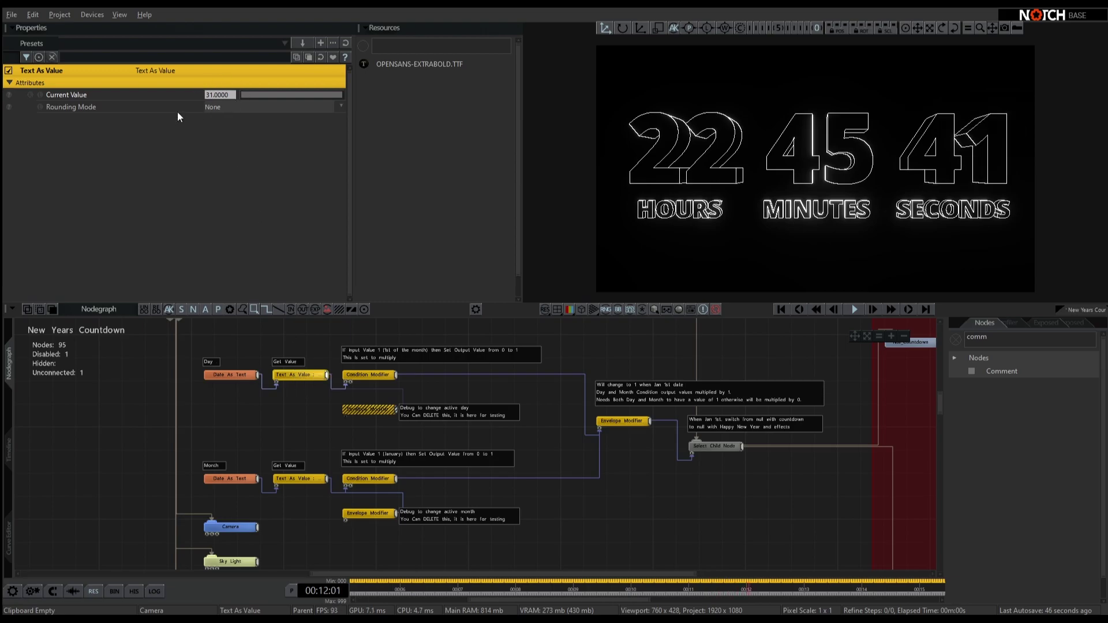
click(231, 375)
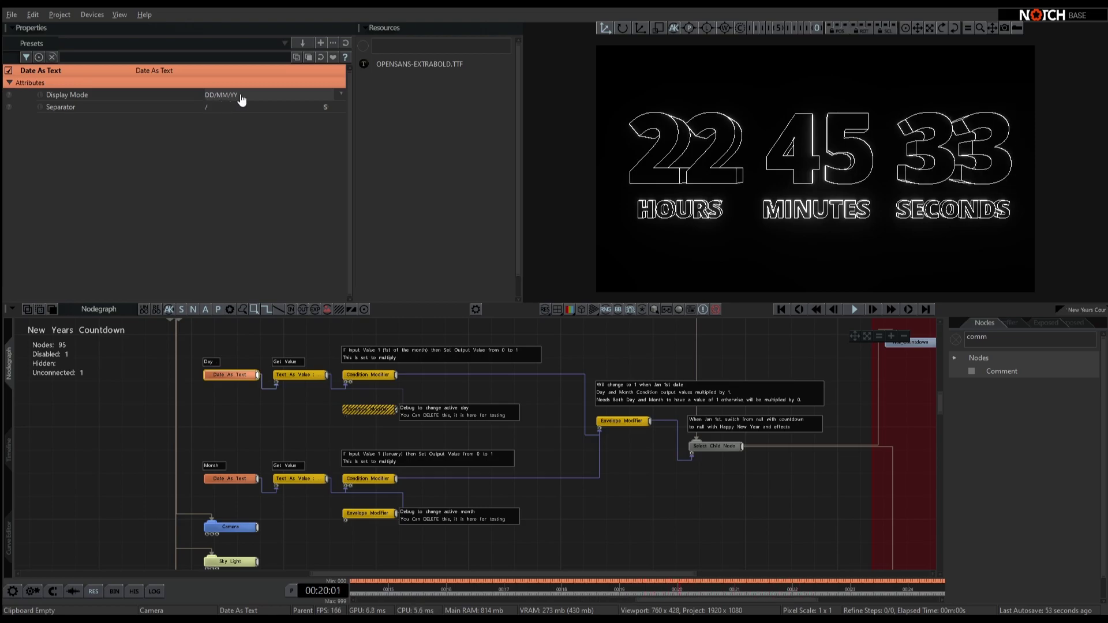
click(233, 480)
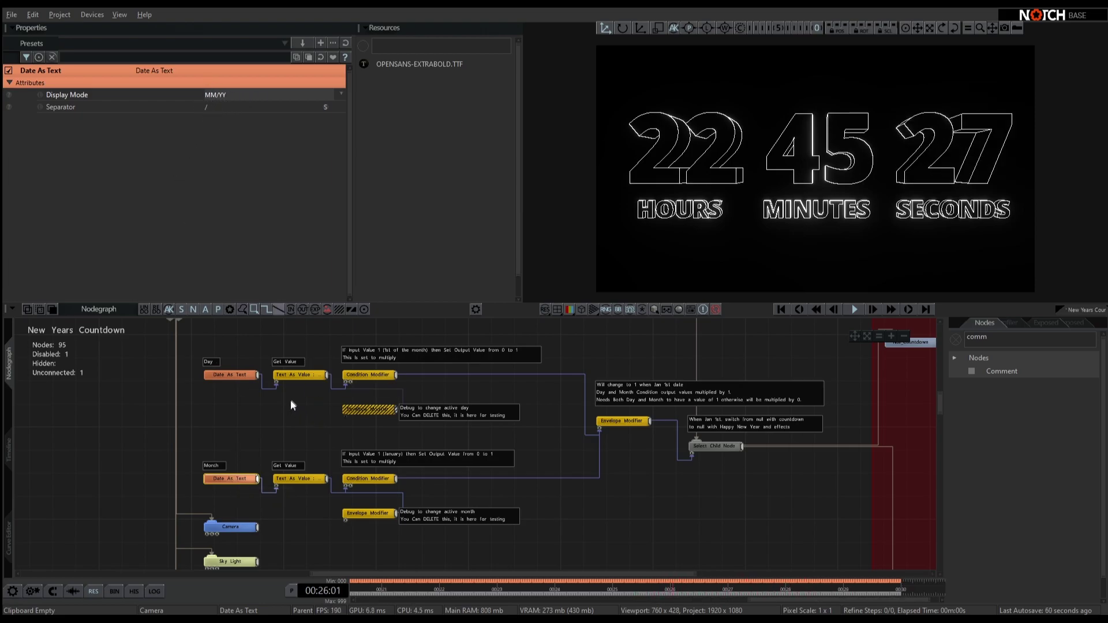
click(296, 376)
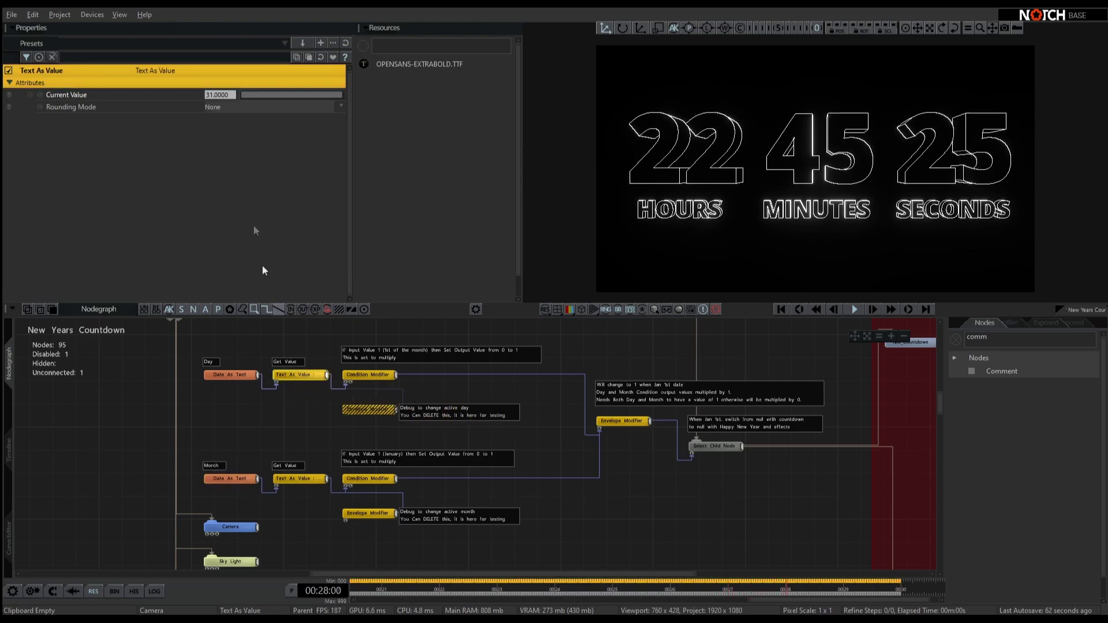
click(362, 375)
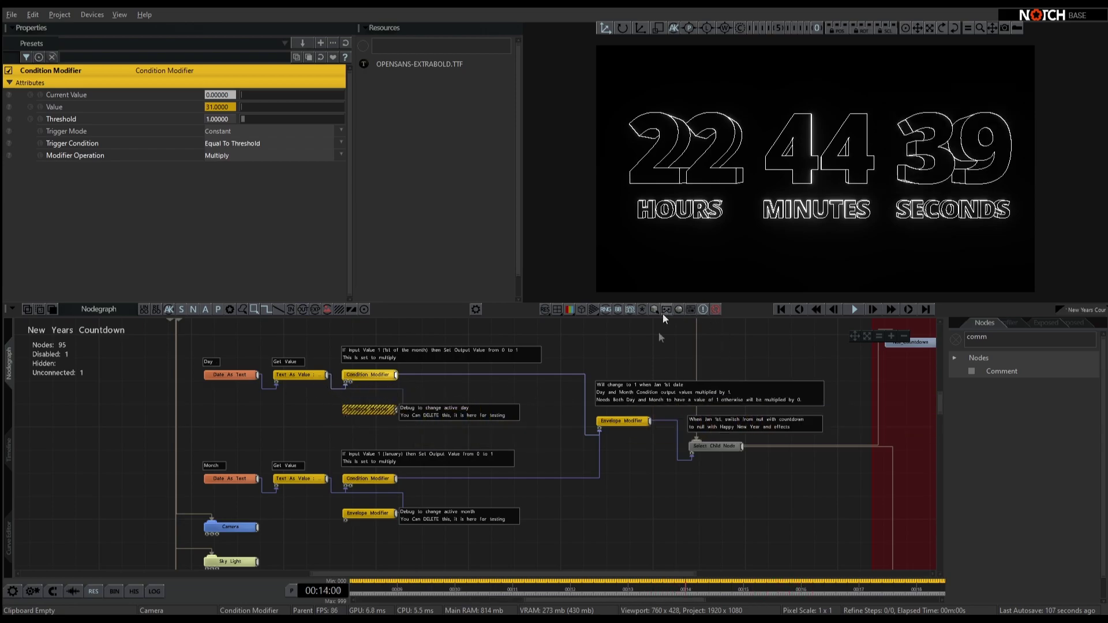
Step: Enable the day debug Envelope Modifier, try Values of about -23 and -24, and return its Value to -30
click(373, 409)
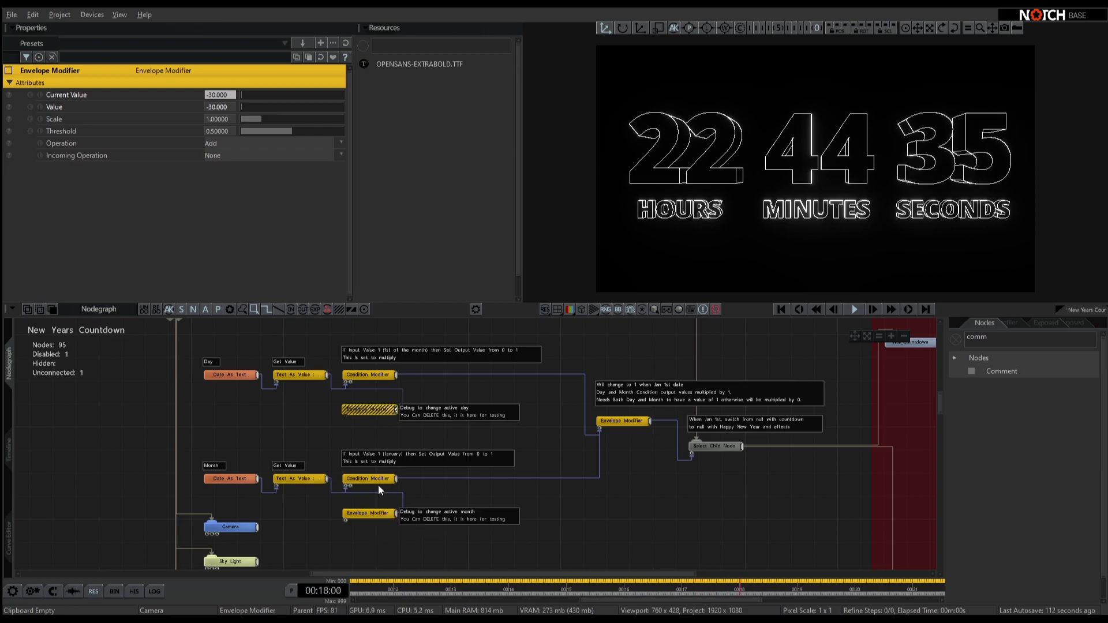
click(396, 409)
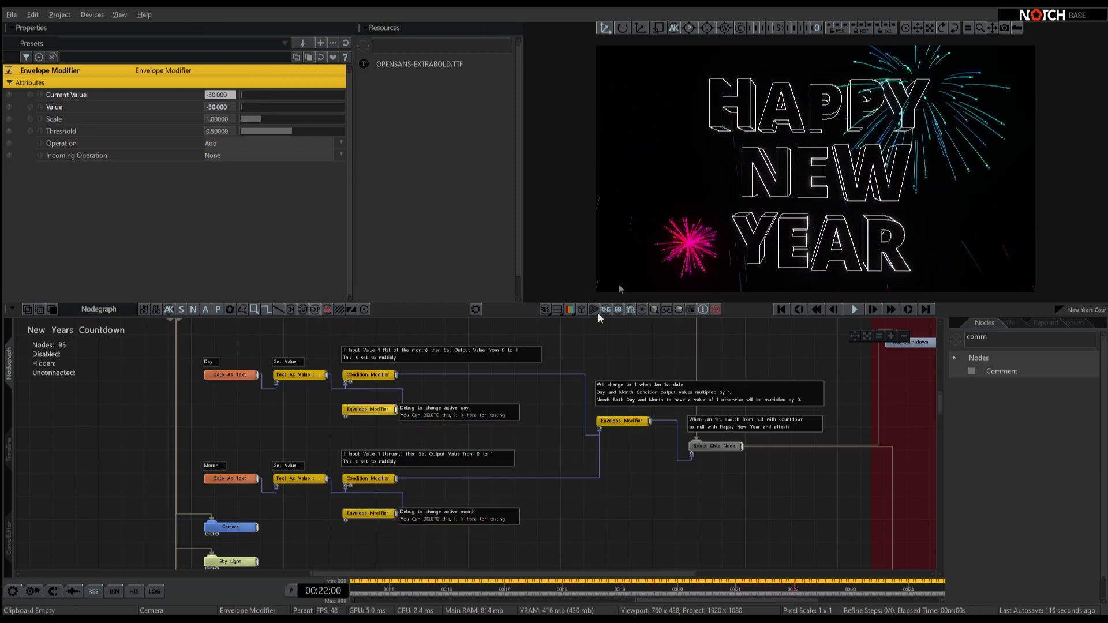
click(244, 109)
drag(245, 108, 266, 108)
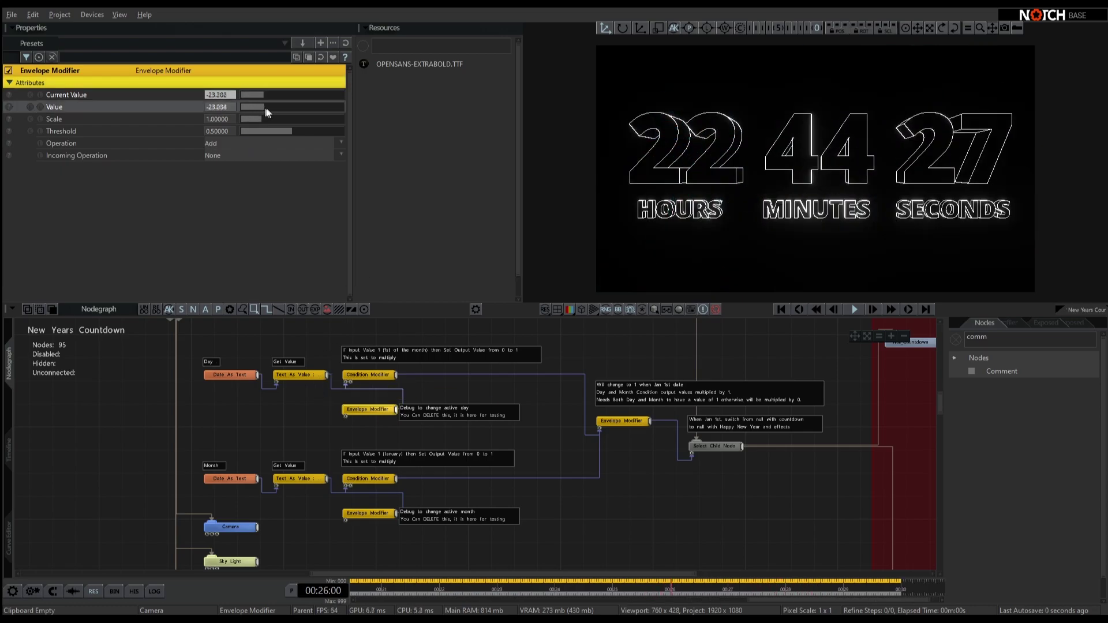
drag(336, 113, 372, 114)
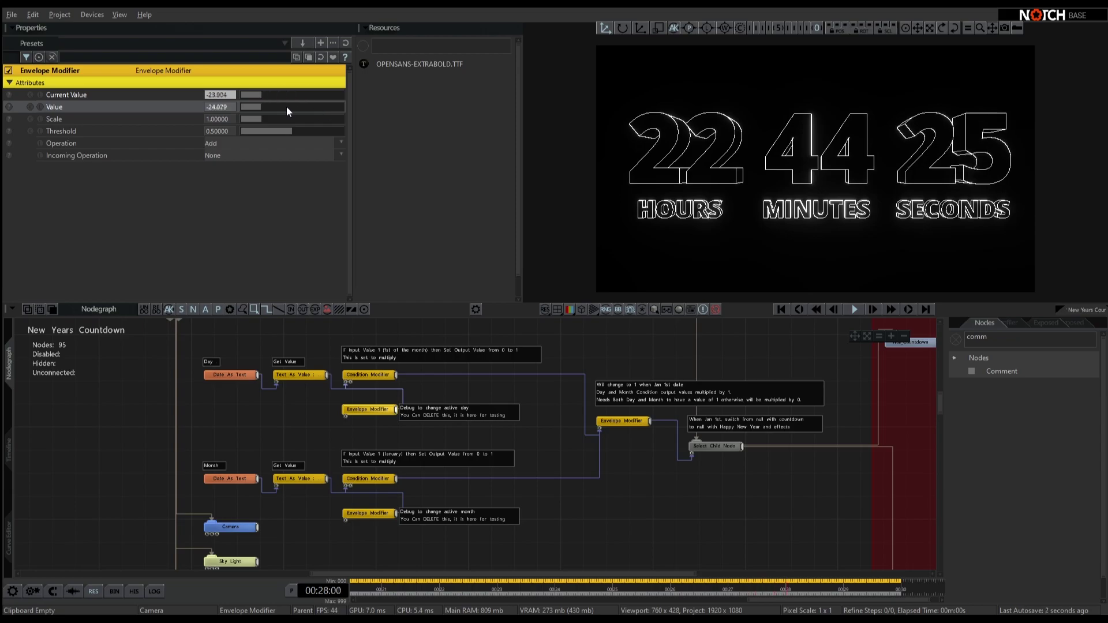
drag(273, 111, 235, 113)
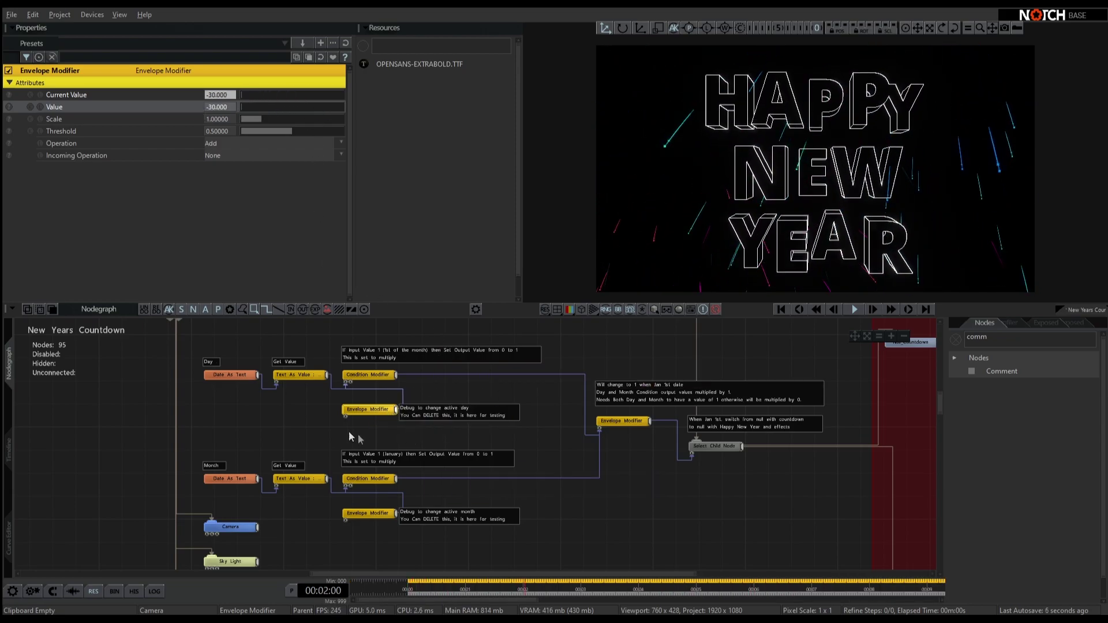
Step: Disable both debug Envelope Modifier nodes, for the active day and the active month
double_click(374, 411)
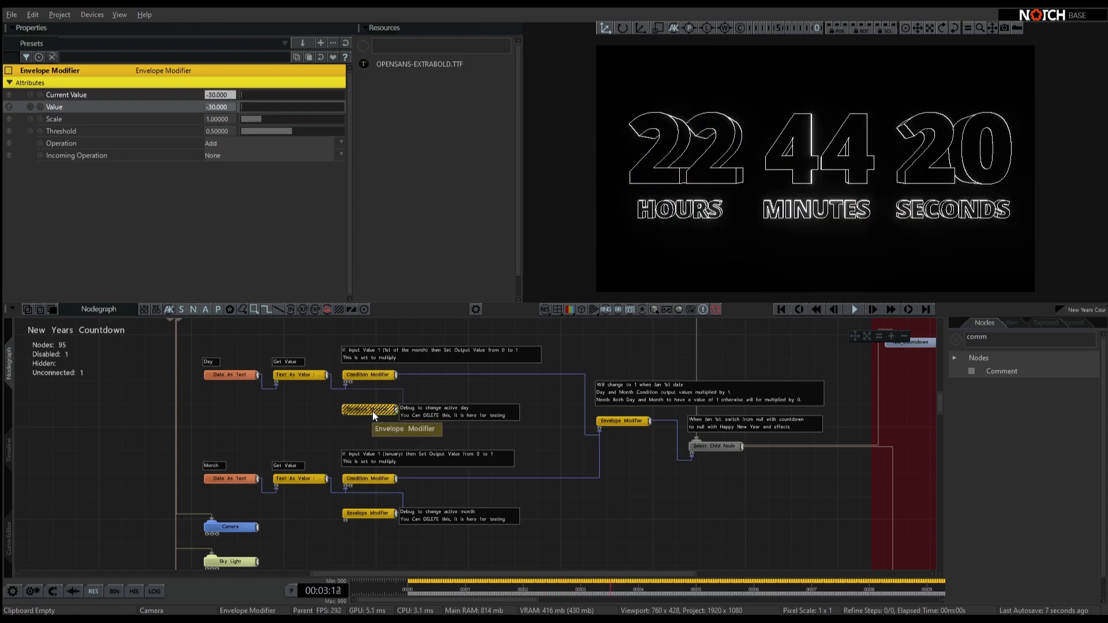
double_click(389, 516)
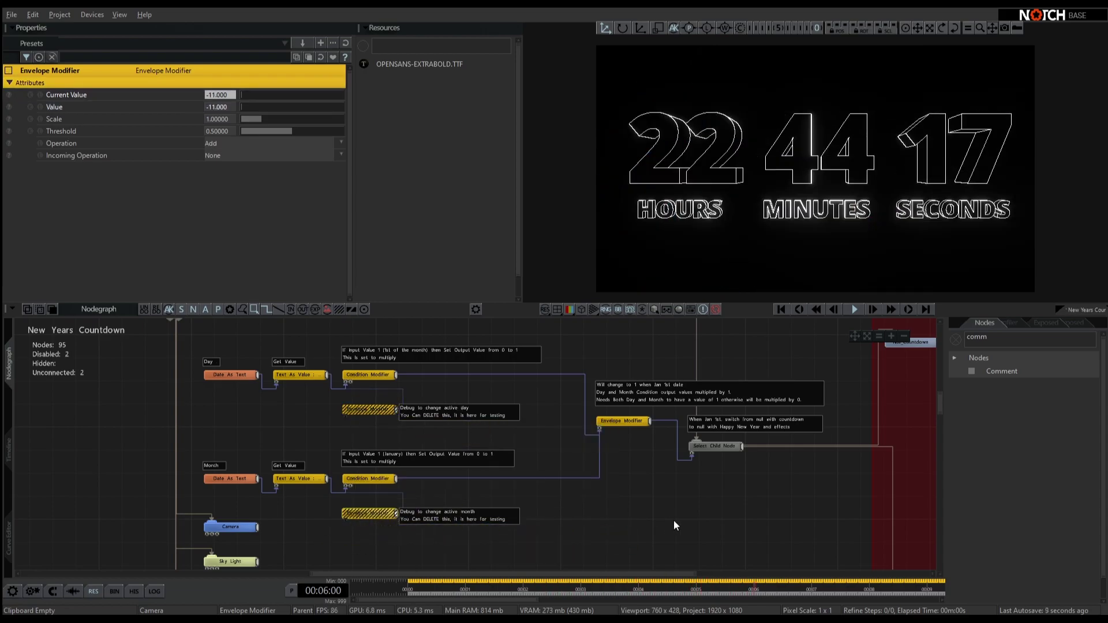
Step: Look over the AFTER MIDNIGHT NEW YEAR group and return to the Count Down To Midnight group
middle_drag(674, 522, 558, 533)
scroll(559, 537, down, 10)
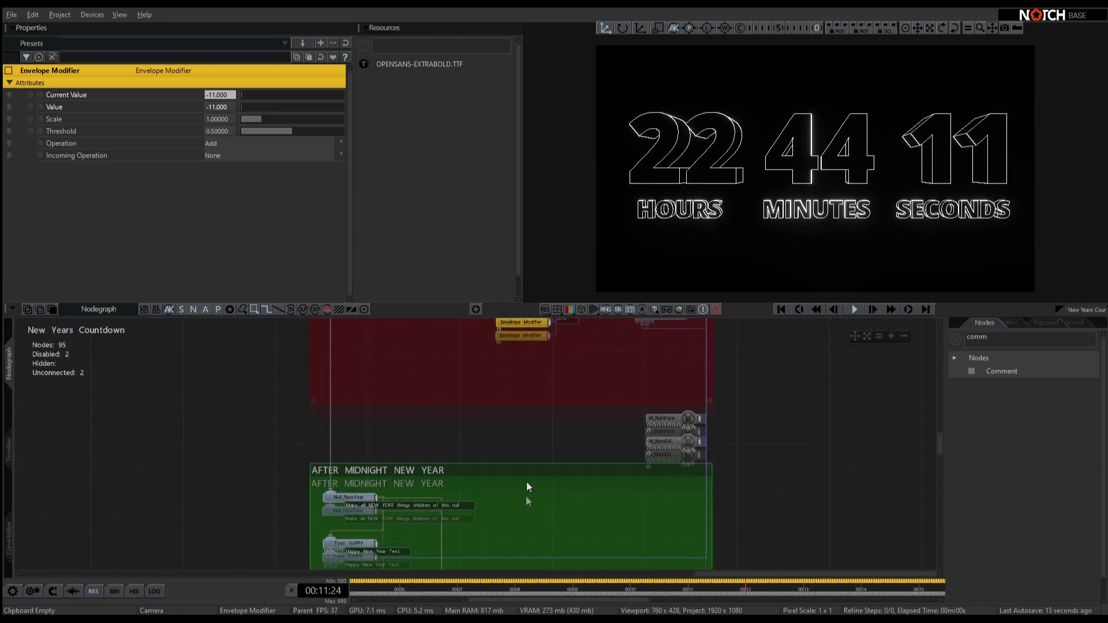
scroll(551, 412, up, 8)
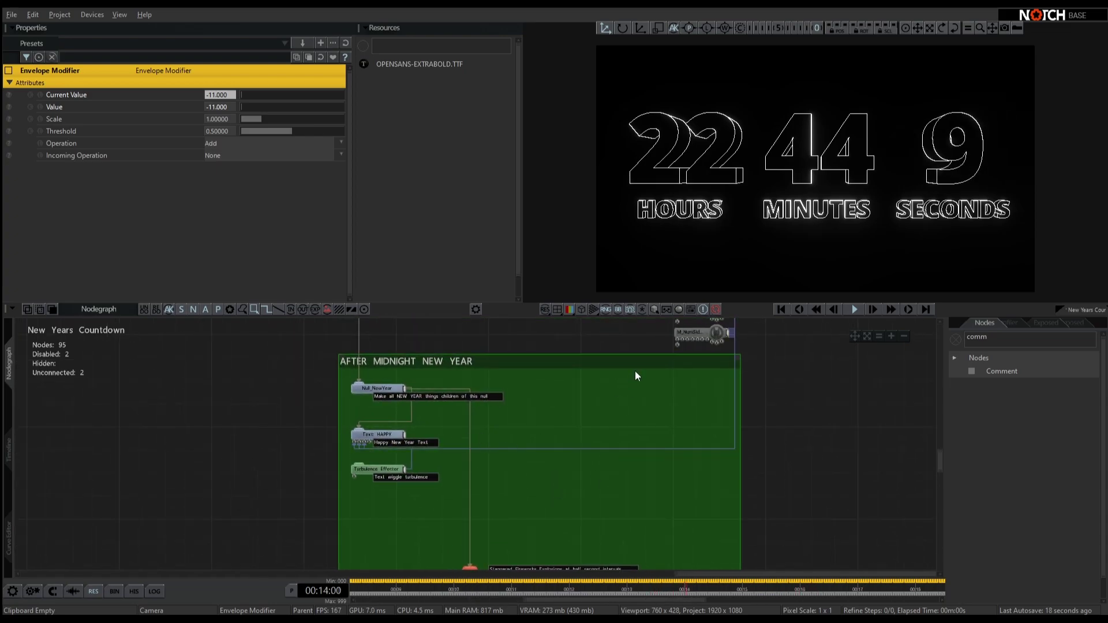
scroll(583, 479, up, 2)
scroll(583, 479, right, 2)
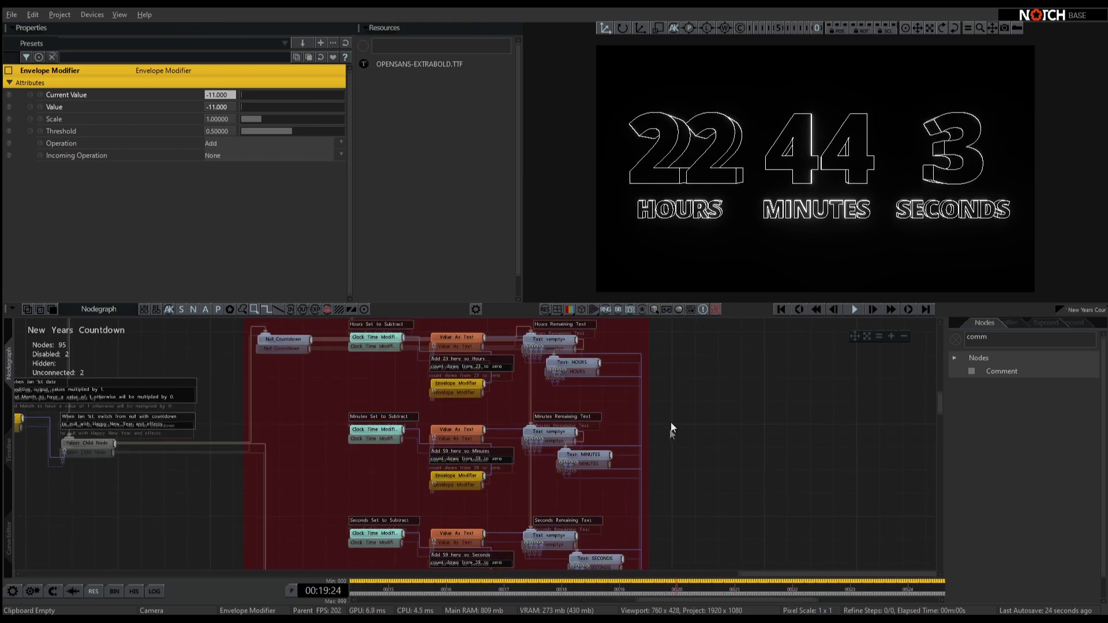
Step: Look over the countdown text nodes and the staggered fireworks nodes, and return to the day and month date logic
scroll(671, 437, down, 2)
scroll(687, 453, up, 2)
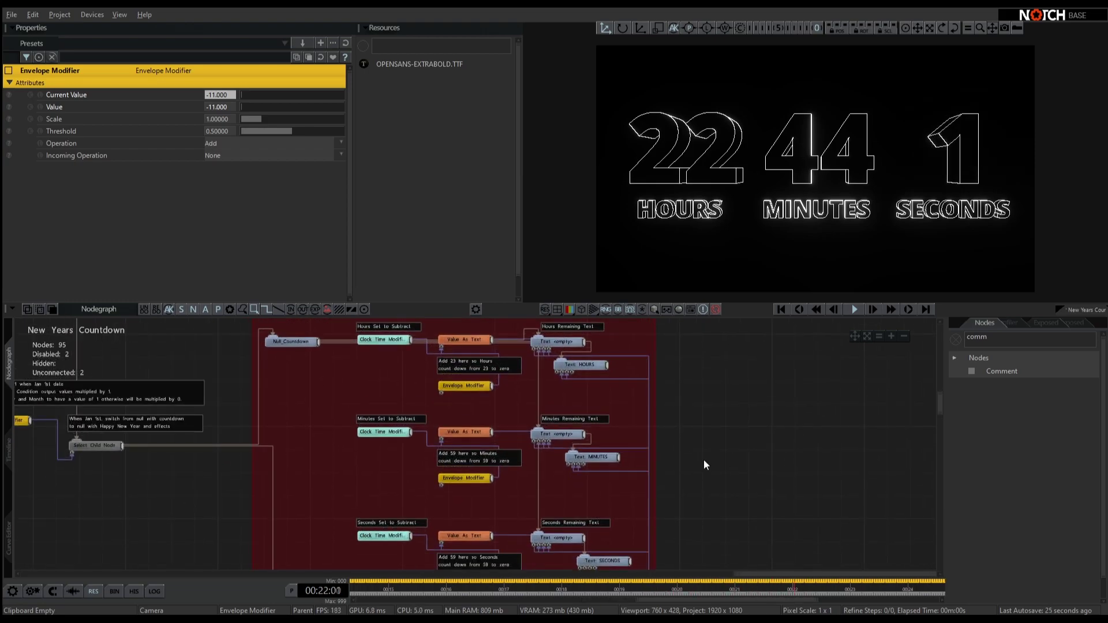
middle_drag(695, 529, 704, 403)
middle_drag(710, 510, 729, 475)
scroll(728, 480, down, 8)
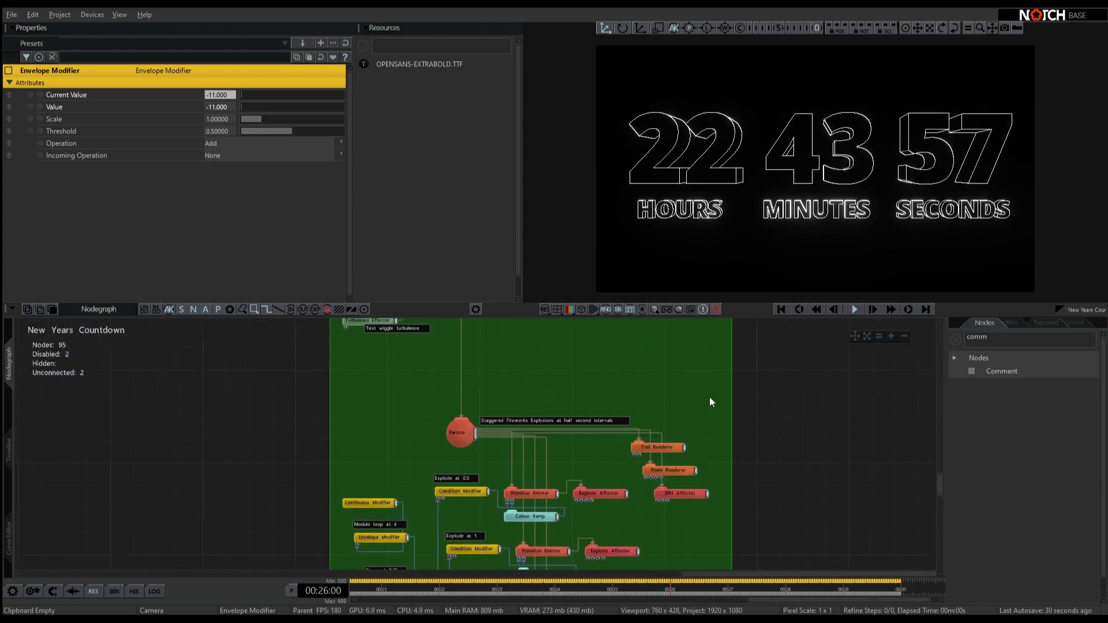
scroll(711, 381, down, 2)
scroll(760, 403, down, 1)
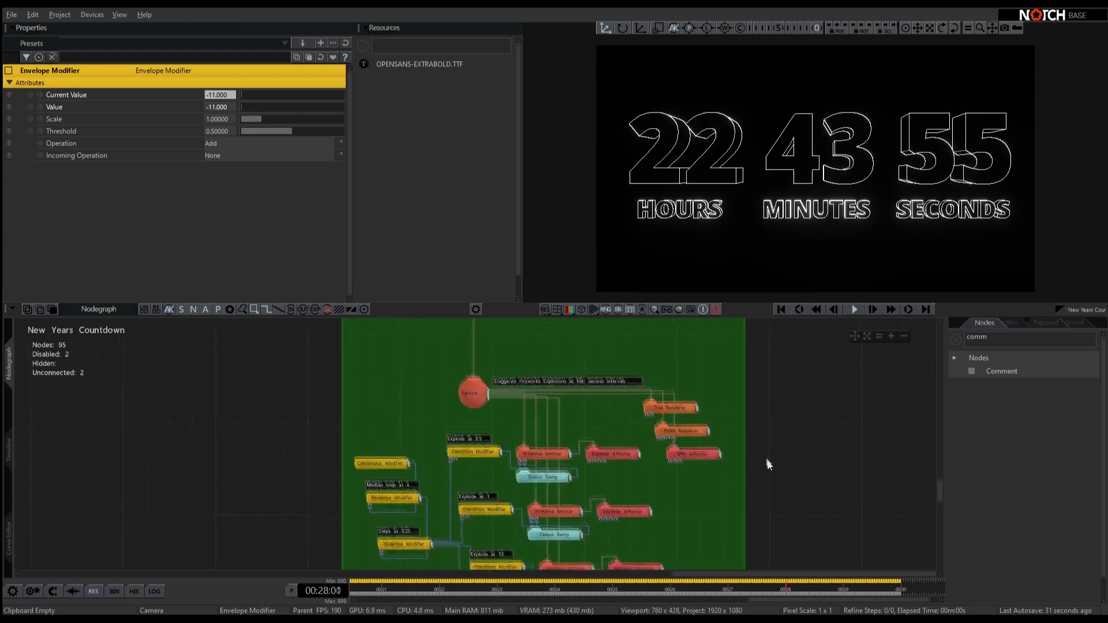
scroll(767, 461, up, 10)
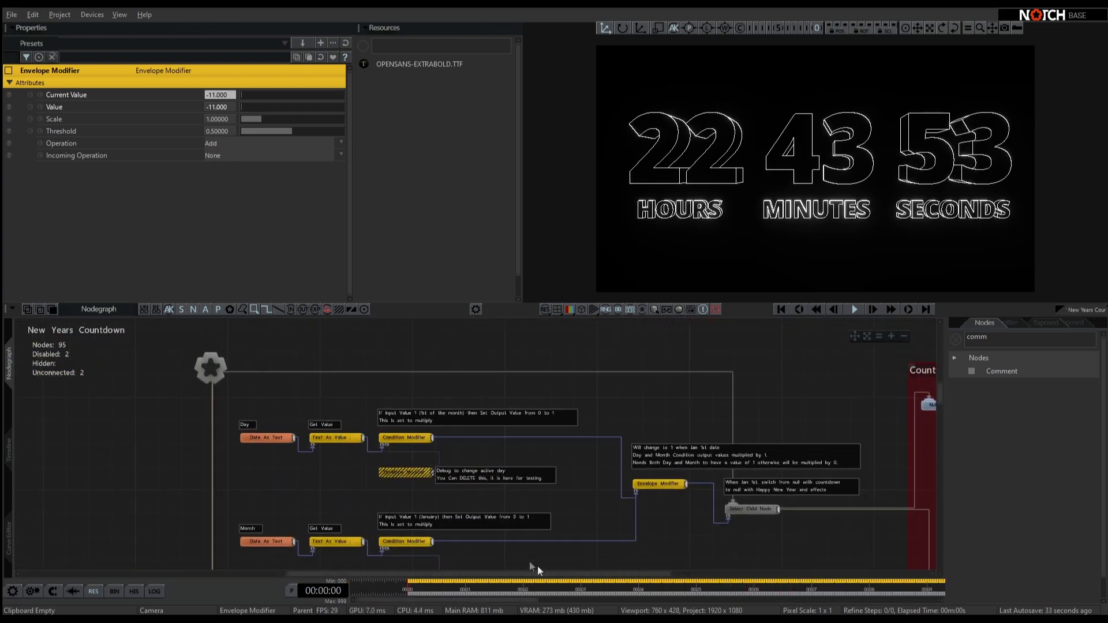
Step: Enable both debug Envelope Modifier nodes, for the active day and the active month
middle_drag(420, 468, 419, 409)
middle_click(410, 416)
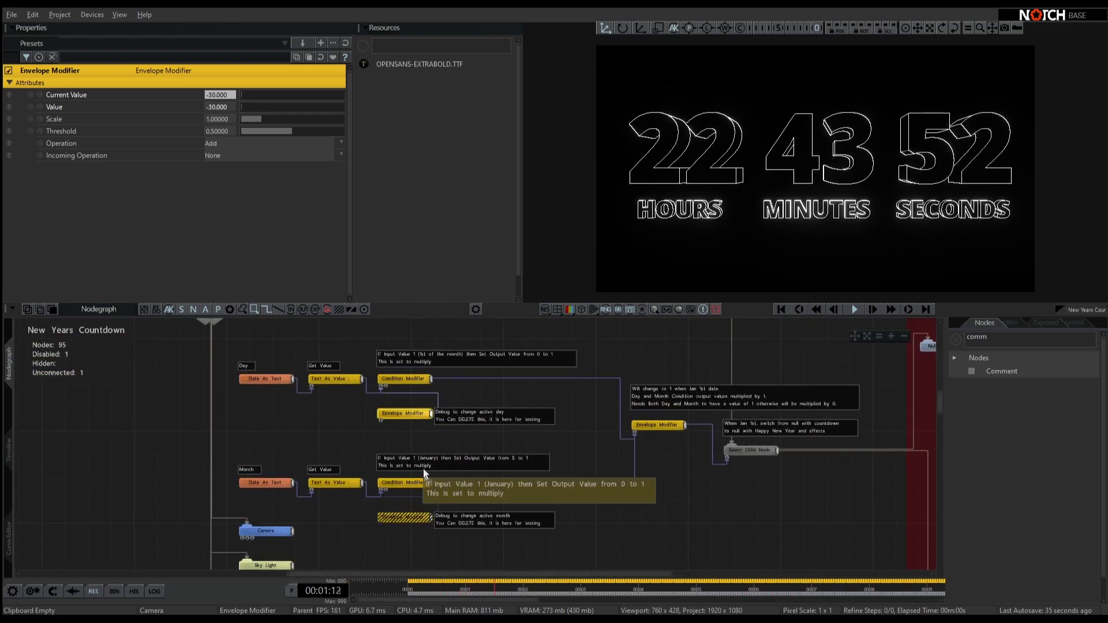
middle_click(410, 518)
Step: Inspect the fireworks' Envelope Modifier that loops by modulo and the Quantise Modifier that sets the steps
middle_drag(716, 557, 473, 386)
middle_drag(837, 557, 519, 349)
middle_drag(629, 557, 588, 378)
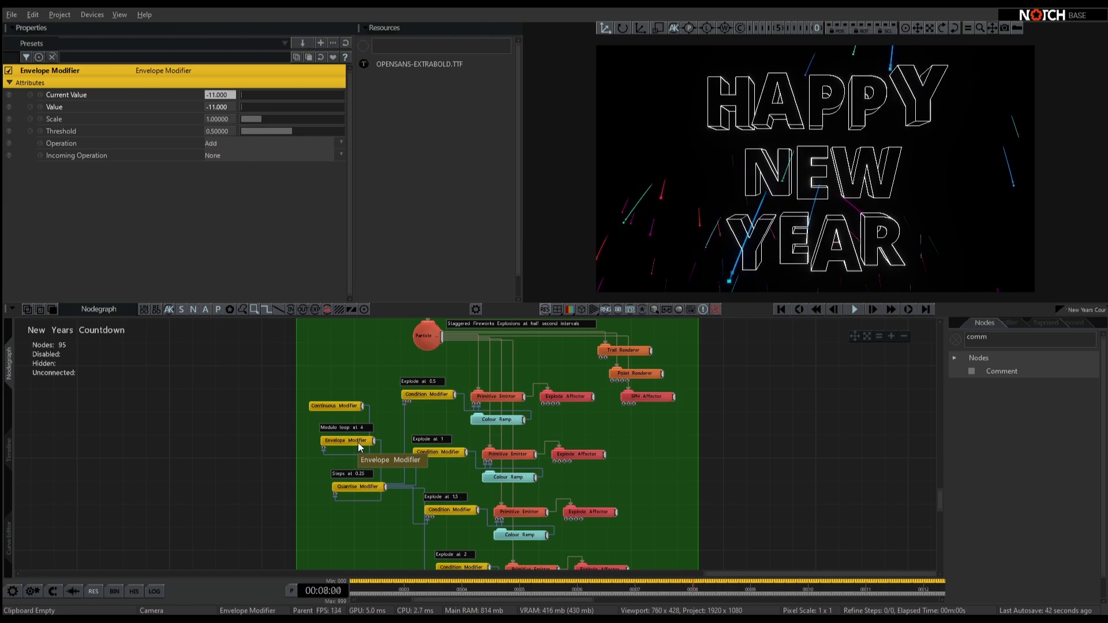
scroll(366, 433, up, 2)
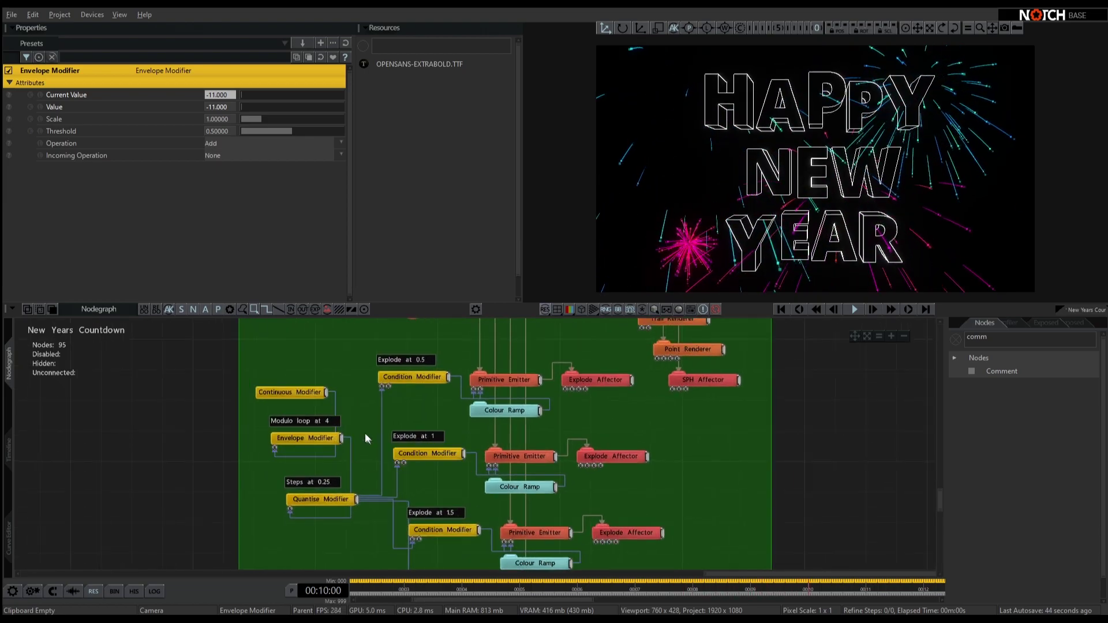
scroll(366, 434, up, 2)
click(269, 439)
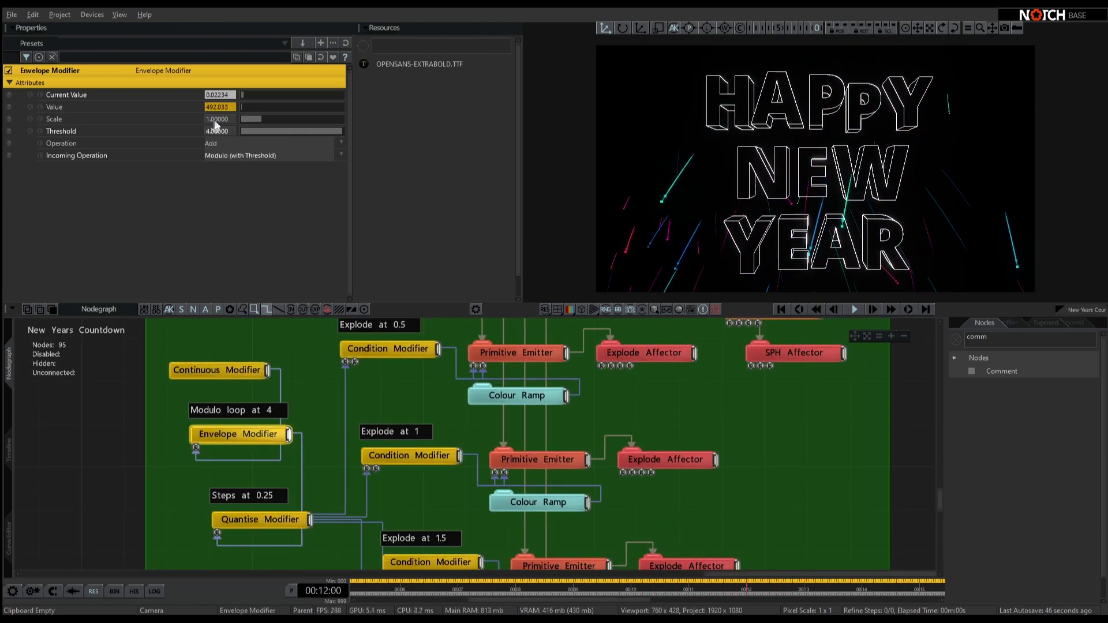
click(291, 518)
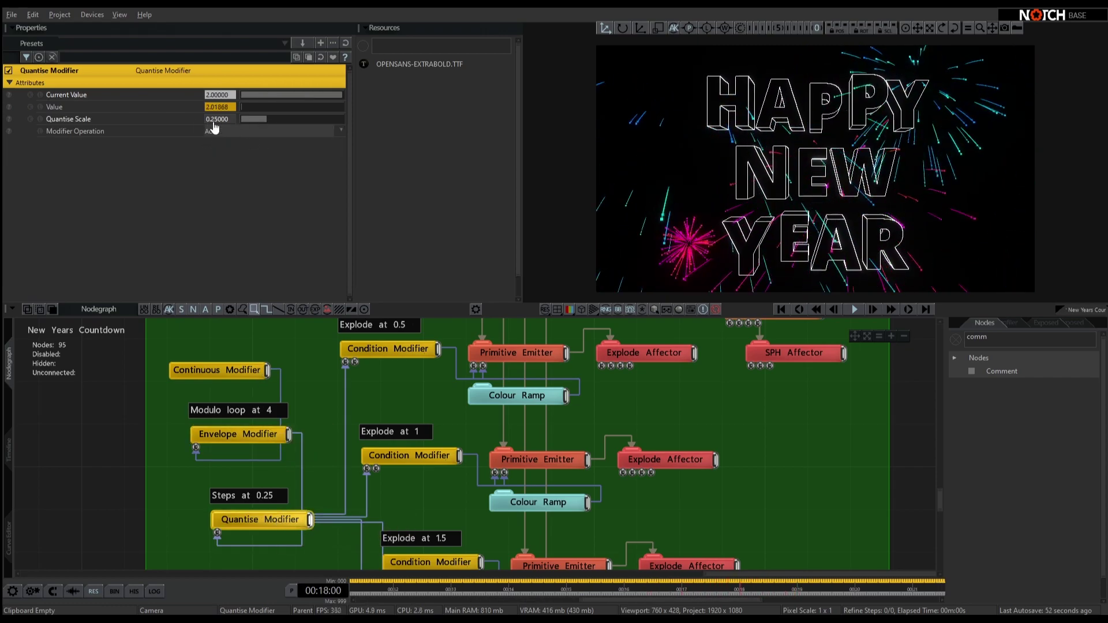
Step: Inspect the Condition Modifier for Explode at 0.5 and the Particle Root feeding the fireworks emitters
middle_drag(436, 395, 387, 445)
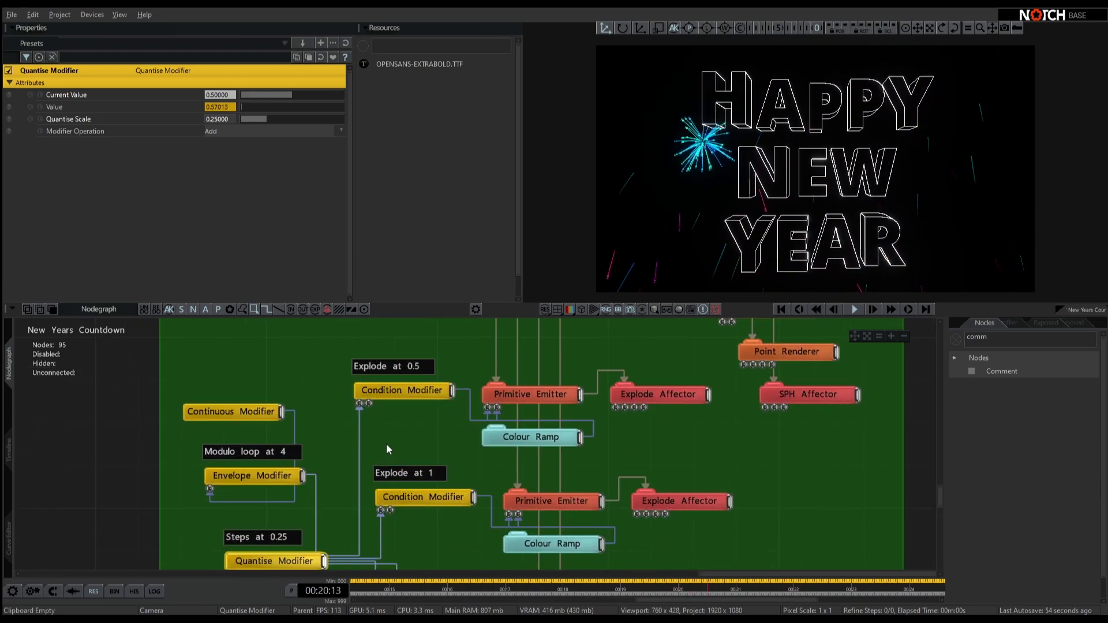
click(413, 390)
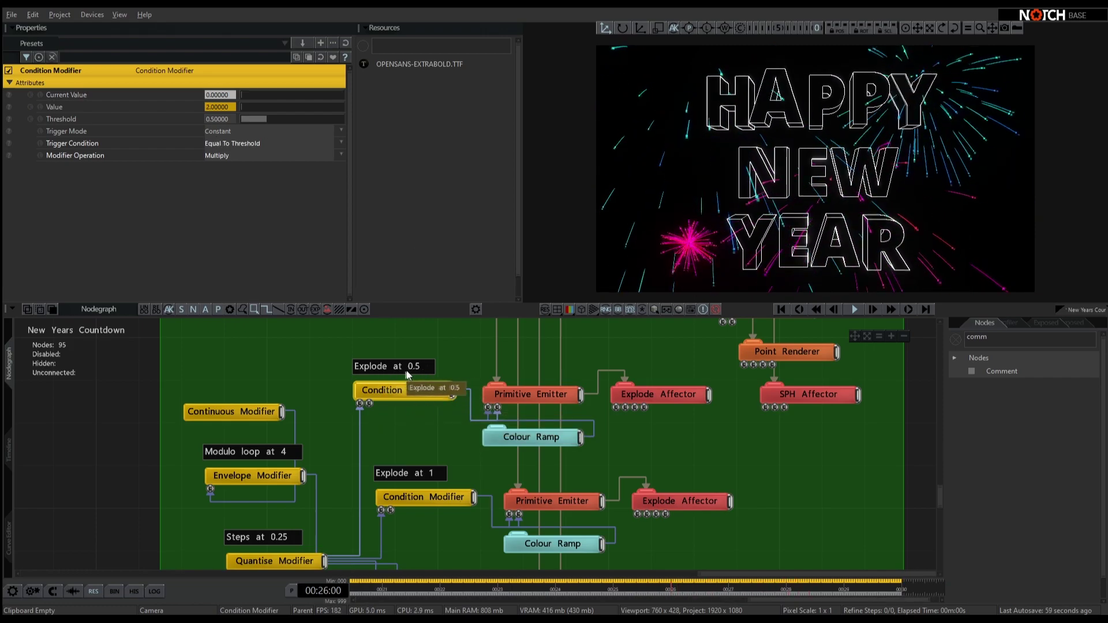
middle_drag(650, 406, 608, 438)
middle_drag(496, 389, 493, 433)
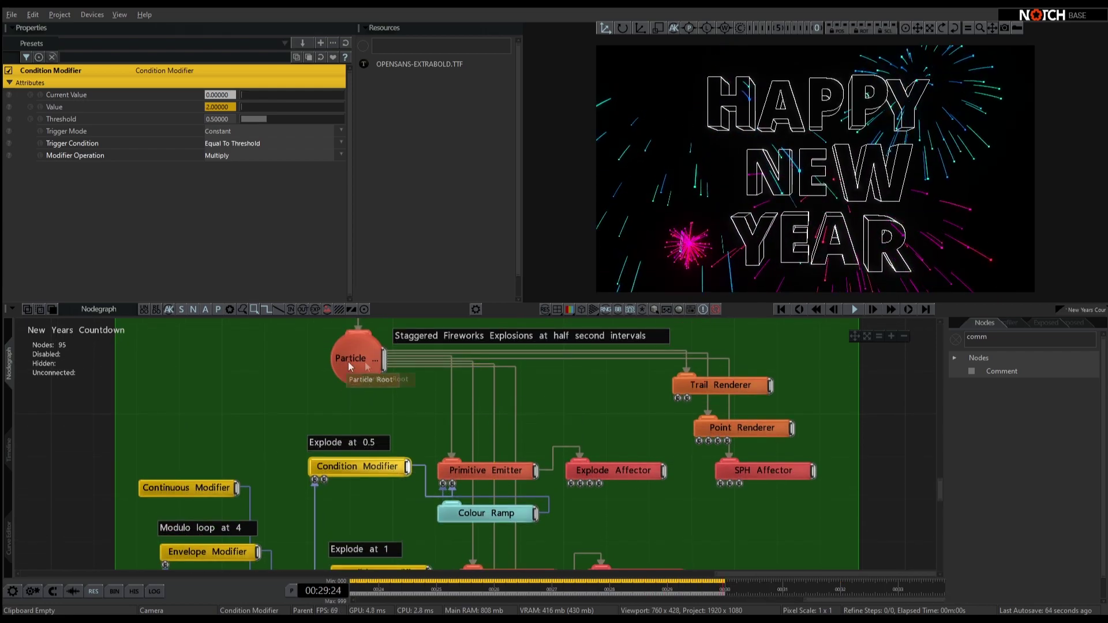
scroll(499, 422, down, 4)
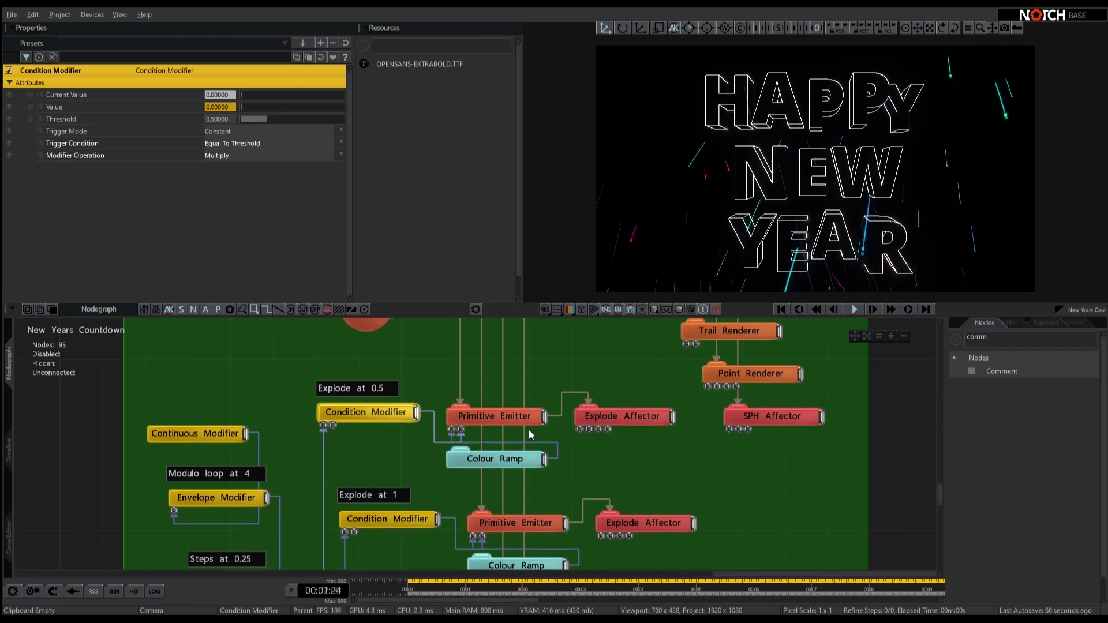
Step: Inspect the Condition Modifier for Explode at 1 and look over the Explode at 1.5 and Explode at 2 chains
scroll(485, 432, down, 5)
click(396, 432)
scroll(497, 501, down, 6)
scroll(511, 469, down, 3)
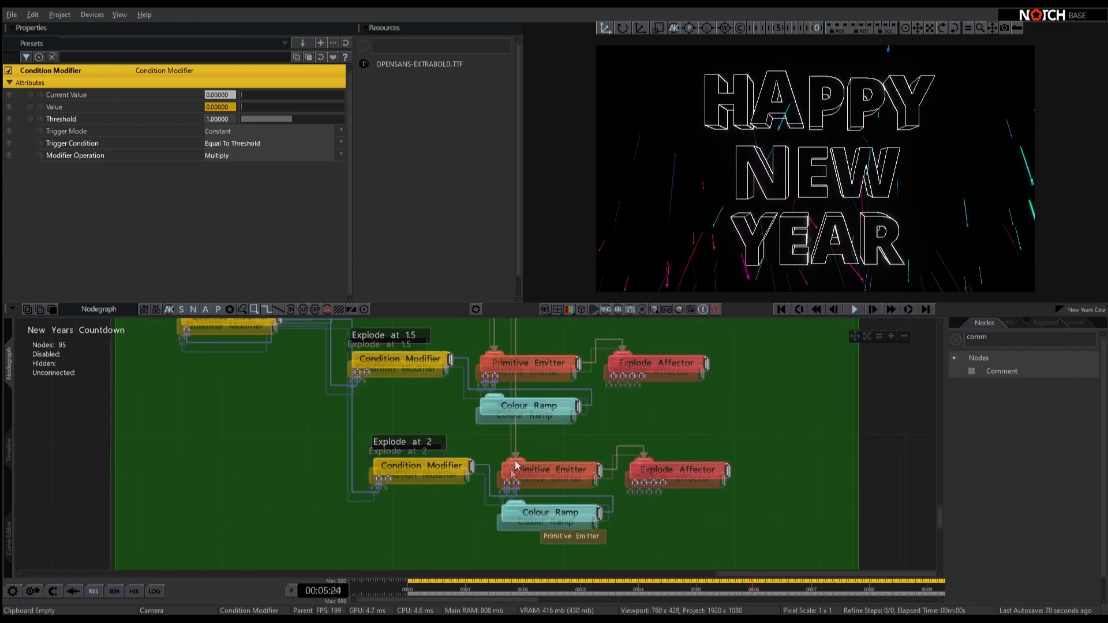
middle_drag(510, 469, 500, 496)
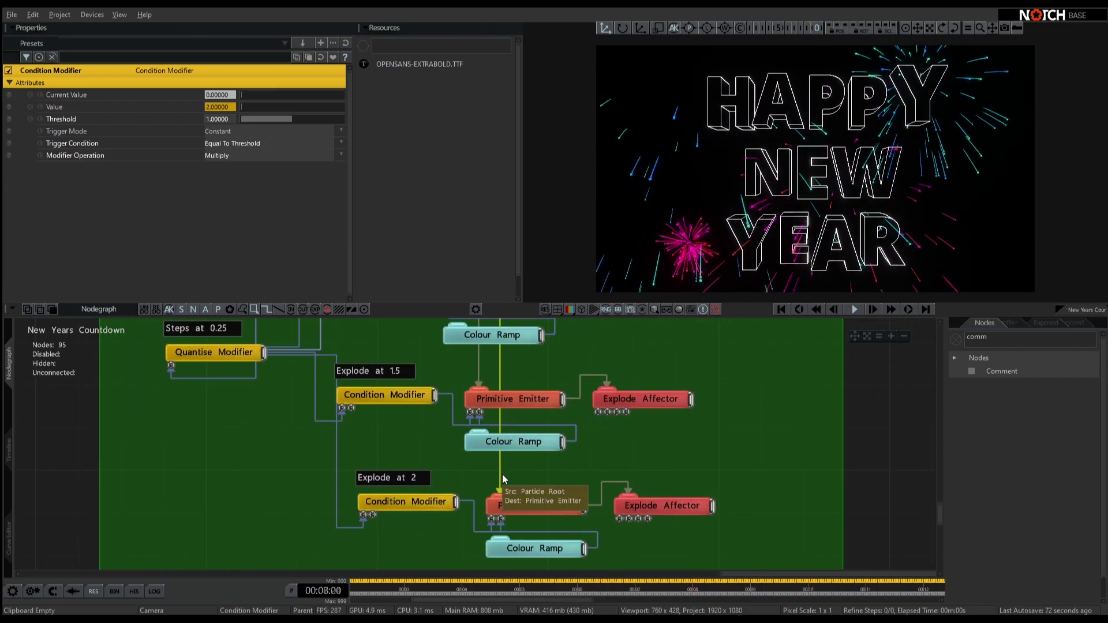
scroll(719, 434, down, 5)
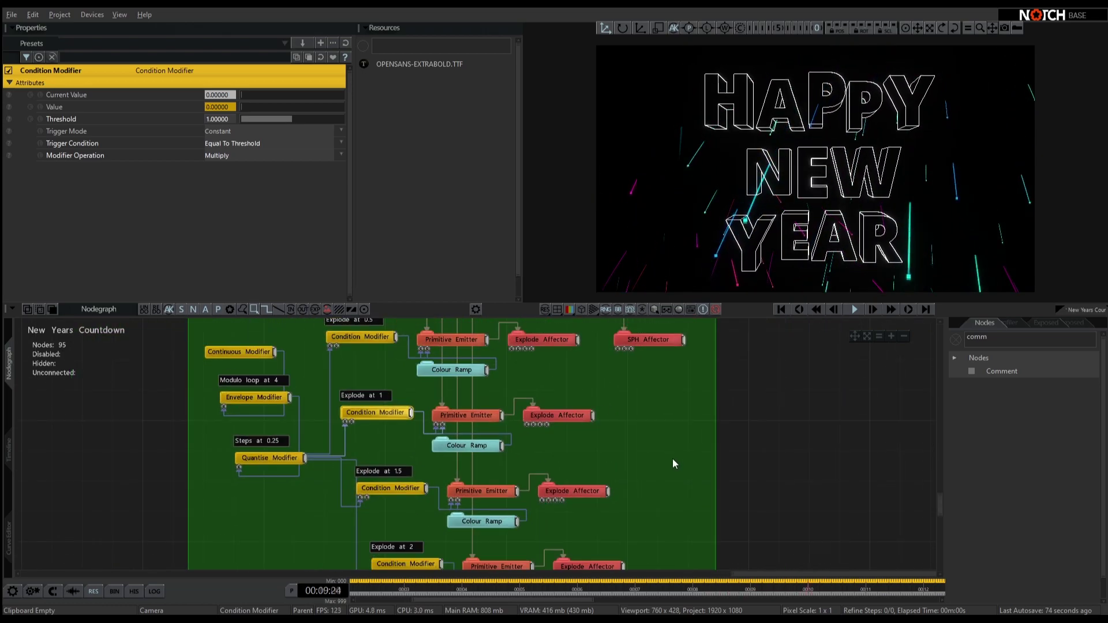
Step: Return to the introductory comments describing the New Year's Eve countdown logic and bring them into close view
middle_drag(611, 397, 612, 448)
middle_drag(348, 366, 602, 410)
scroll(511, 404, down, 2)
scroll(511, 403, down, 2)
middle_drag(564, 365, 492, 509)
middle_drag(494, 414, 515, 557)
middle_drag(361, 457, 605, 545)
scroll(566, 428, up, 5)
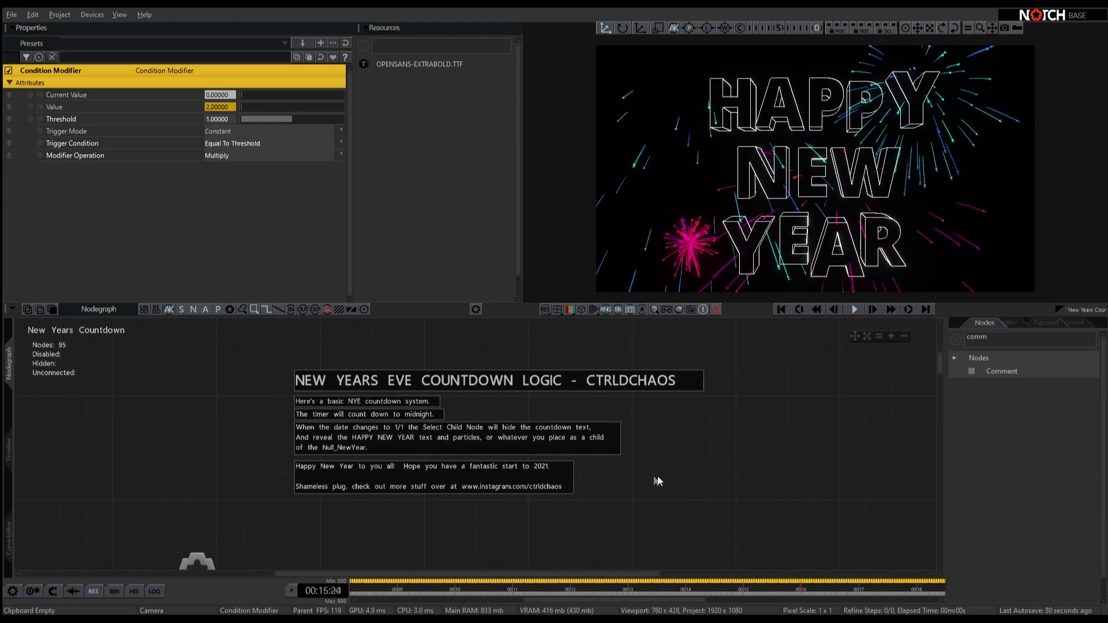
scroll(678, 499, up, 2)
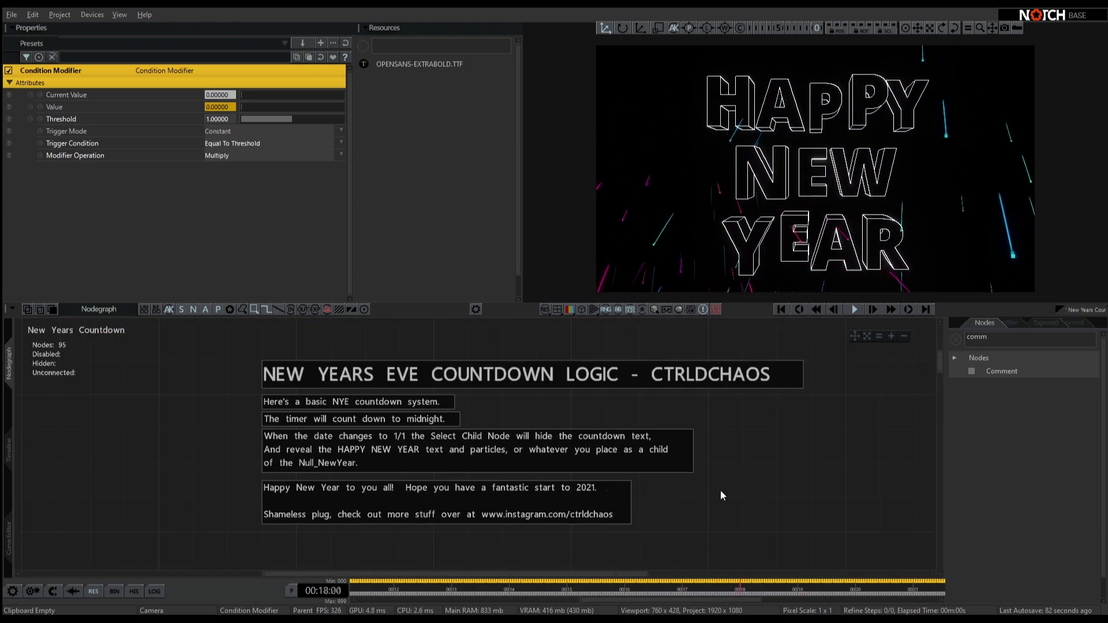